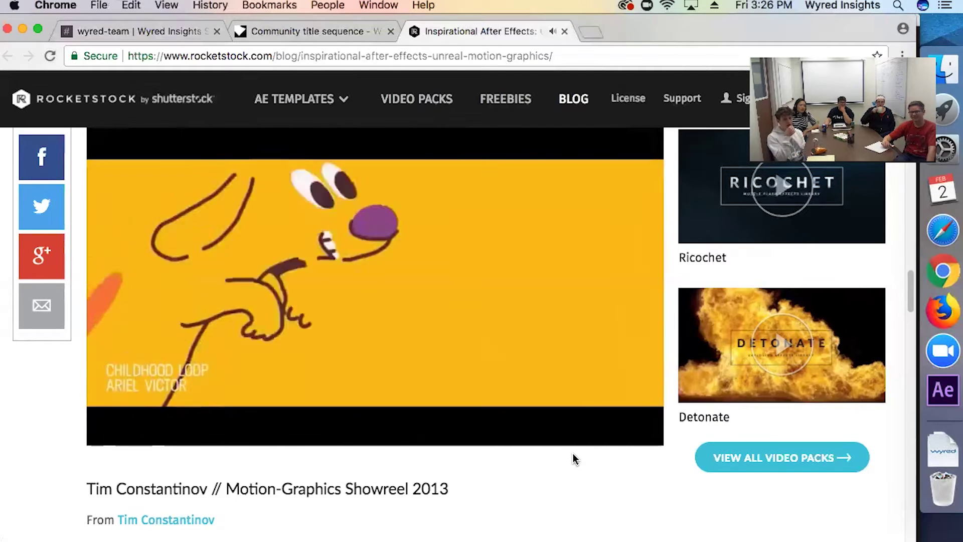
# Switch to After Effects and create a 30-second composition named Comp 1 with the HDTV 1080 29.97 preset.
pyautogui.press('super+Tab')
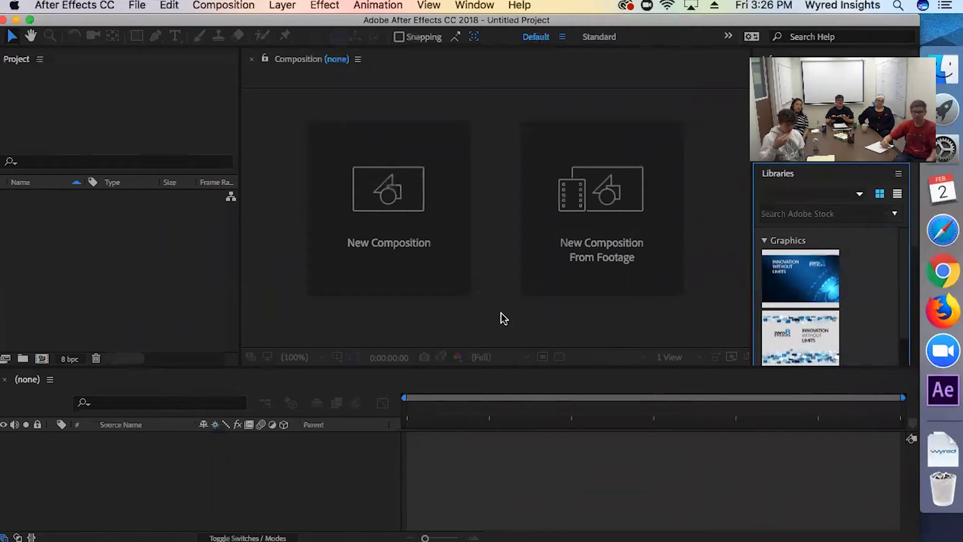
pyautogui.click(400, 207)
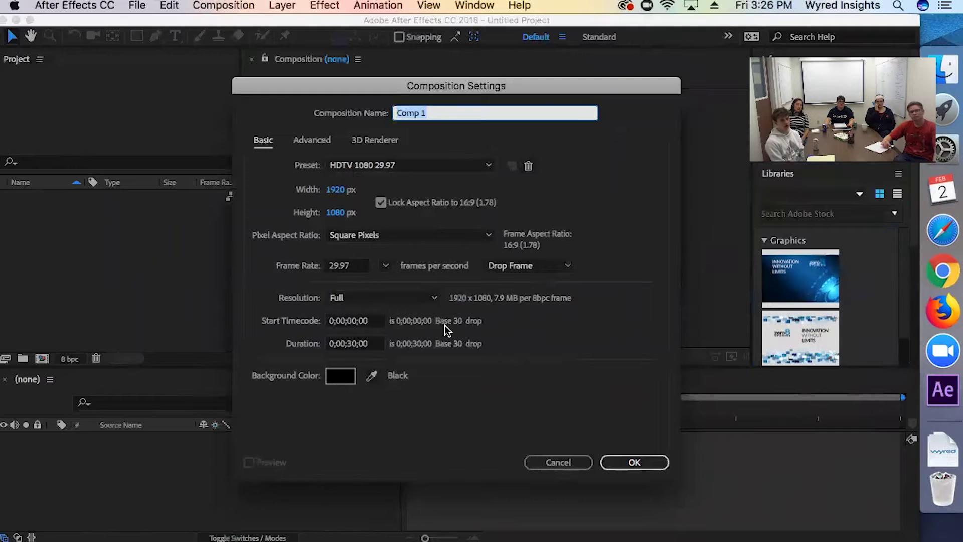
pyautogui.click(620, 461)
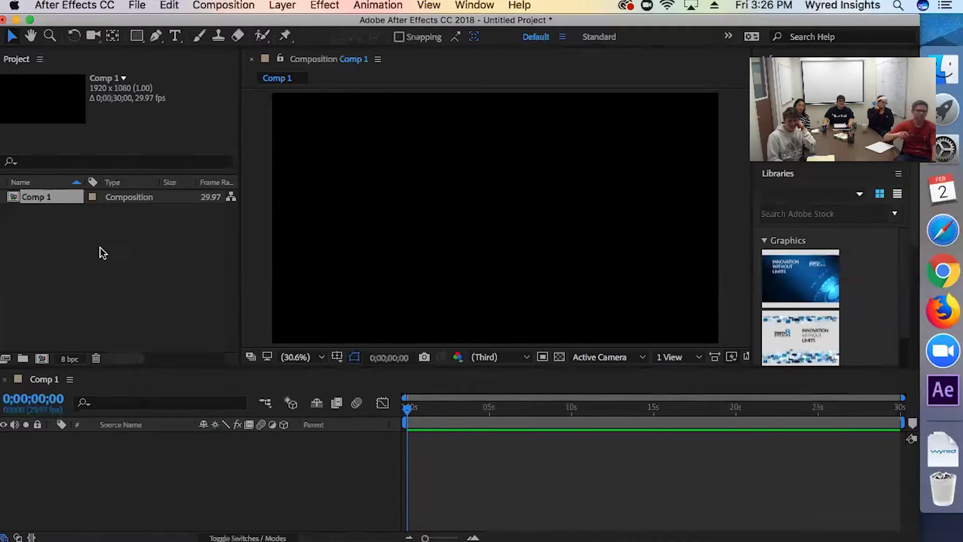
pyautogui.click(91, 261)
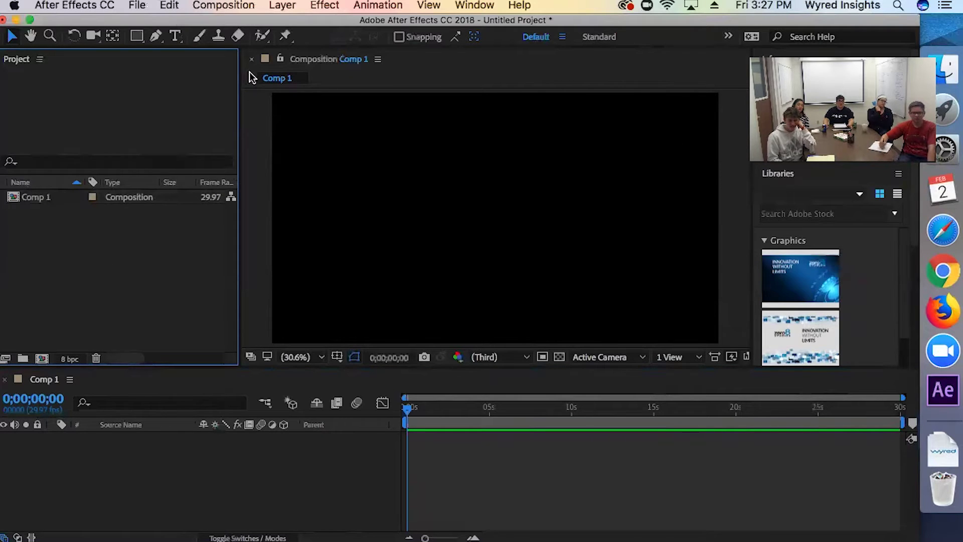
# Draw a red-filled rectangle shape covering the whole Comp 1 frame.
pyautogui.click(137, 37)
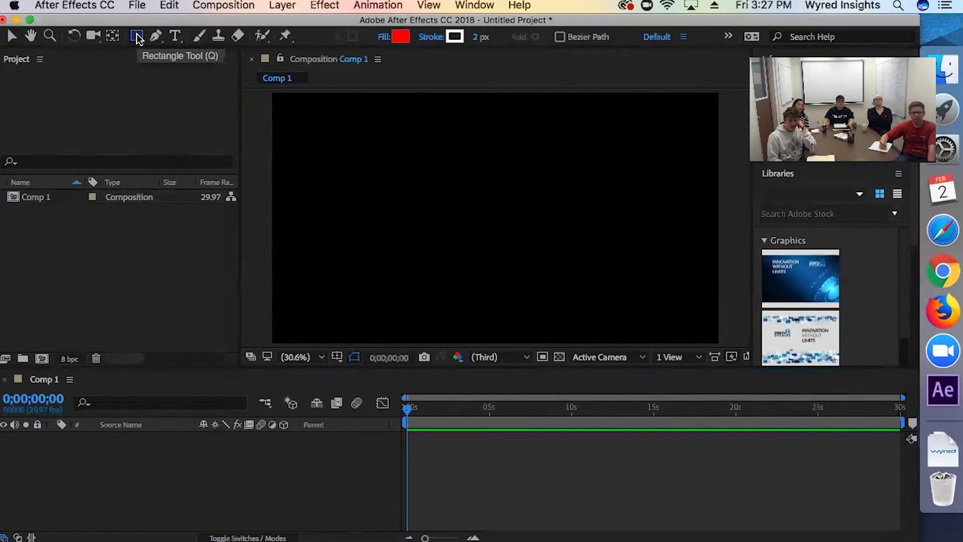
pyautogui.click(404, 37)
pyautogui.moveTo(306, 221); pyautogui.dragTo(253, 194)
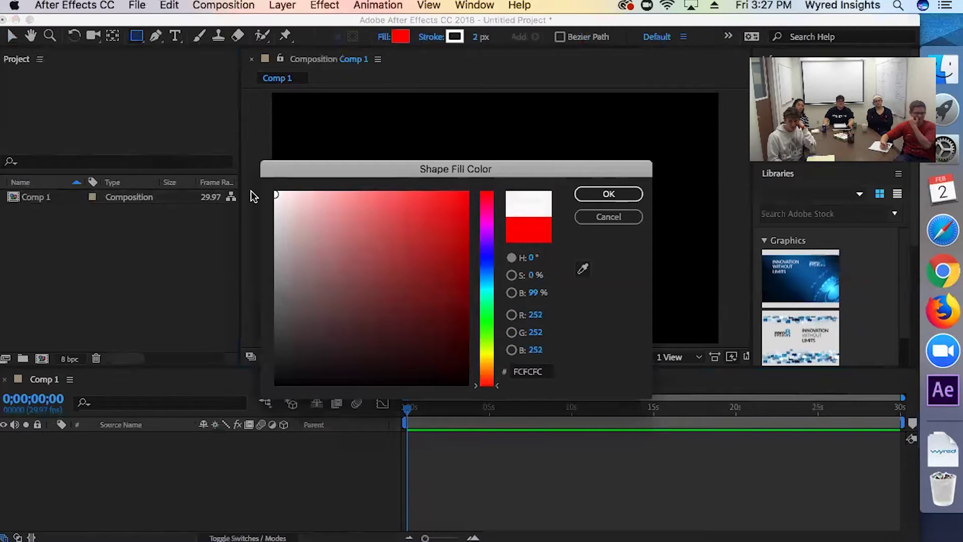
pyautogui.click(613, 217)
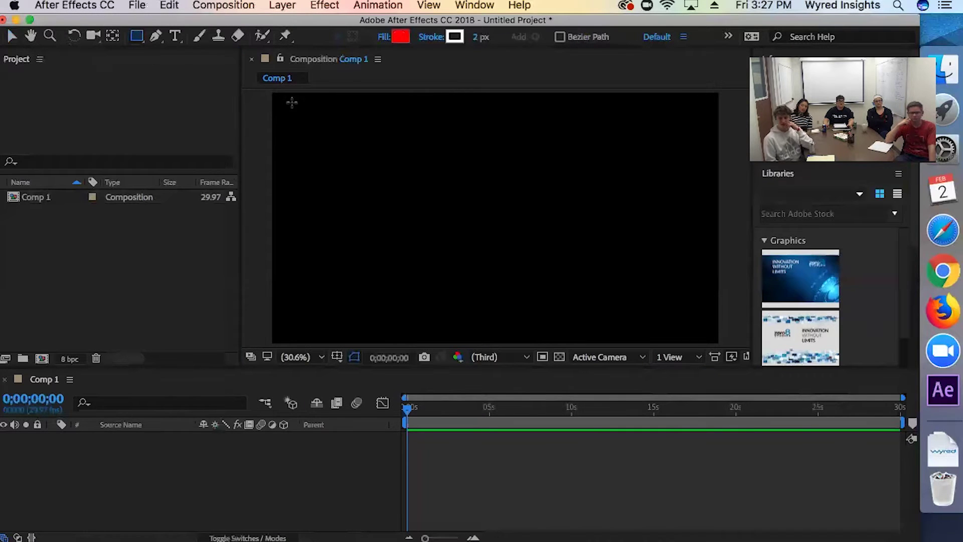
pyautogui.moveTo(272, 92); pyautogui.dragTo(720, 344)
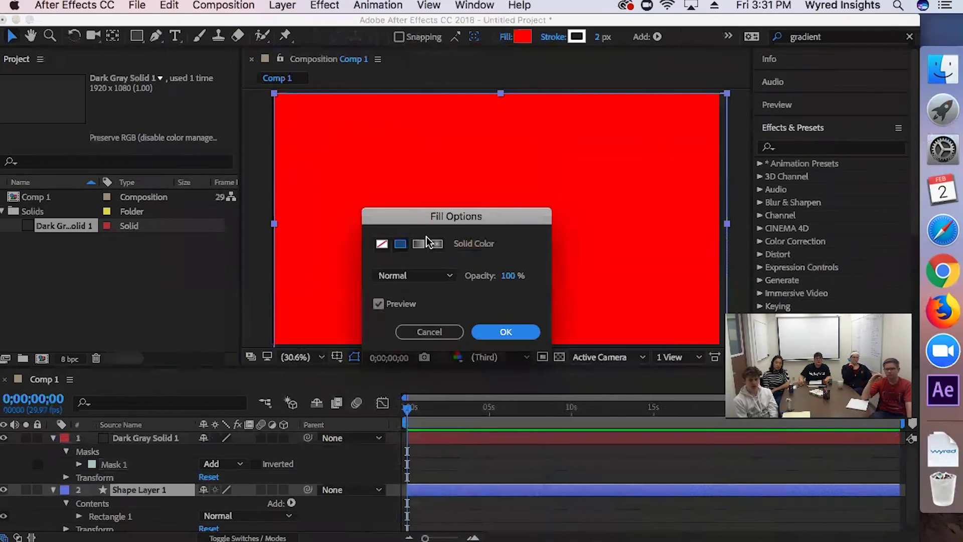
# Change the fill type of Shape Layer 1's rectangle from solid color to Radial Gradient.
pyautogui.click(420, 244)
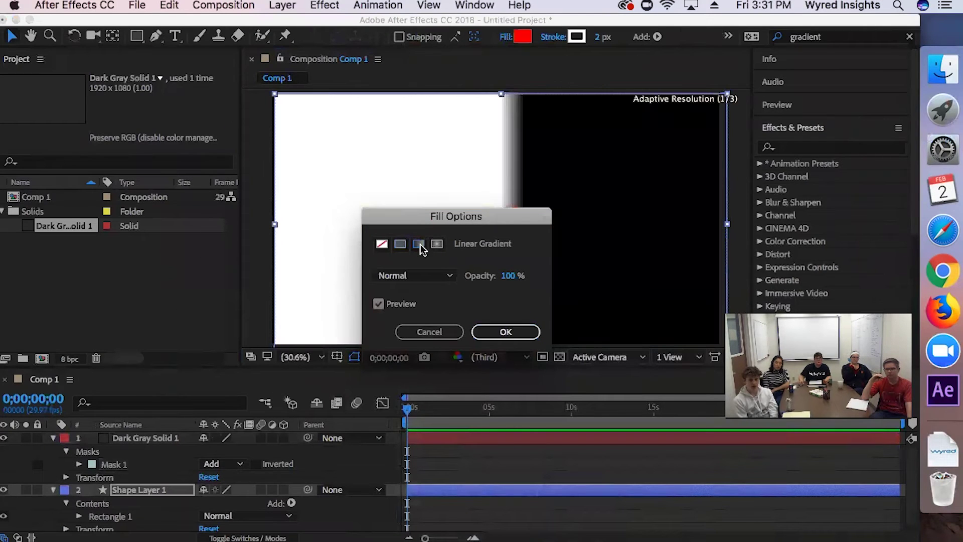
pyautogui.click(440, 245)
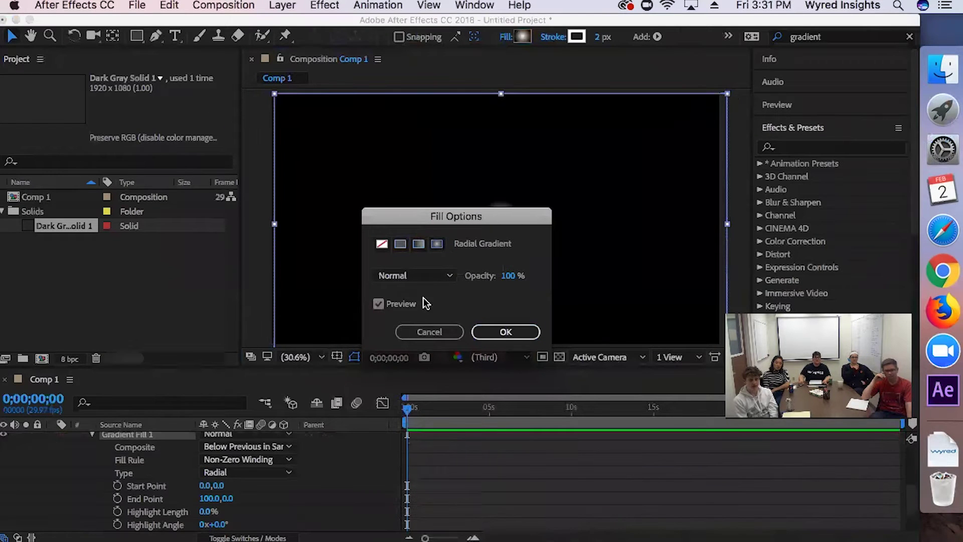
pyautogui.click(495, 331)
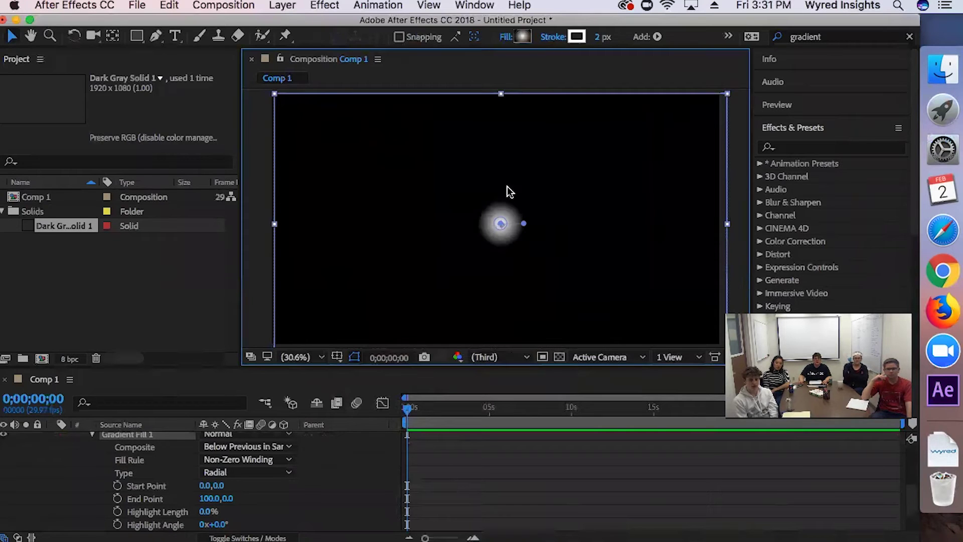
pyautogui.click(512, 38)
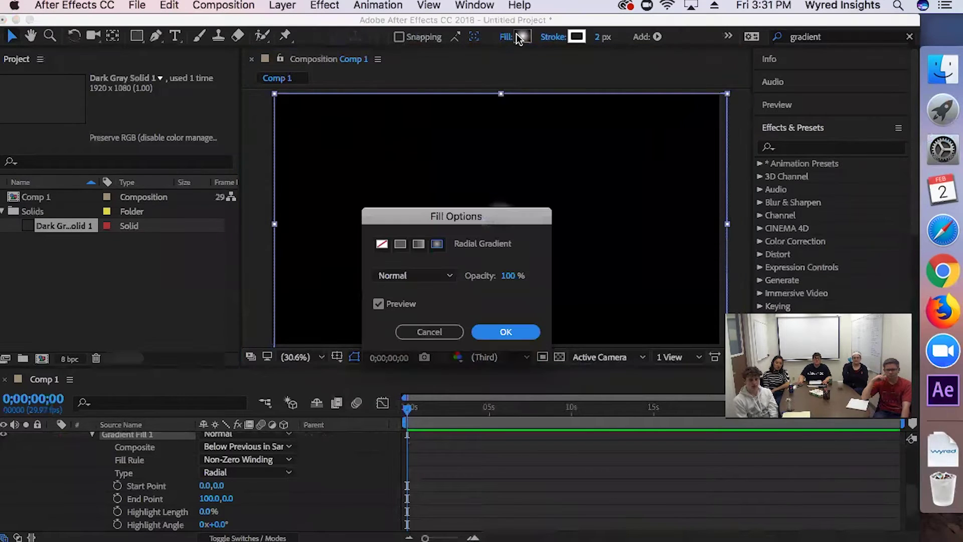
pyautogui.click(454, 331)
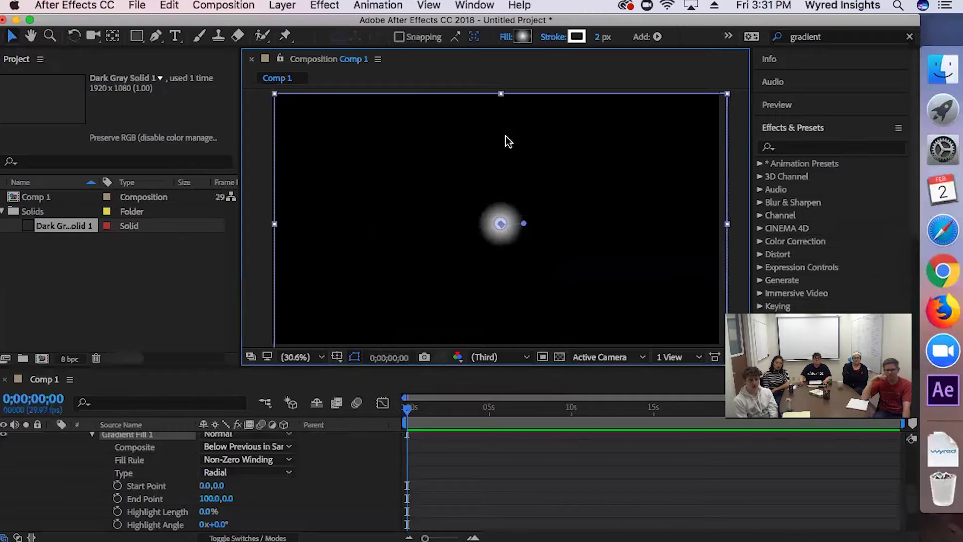
# Edit the radial gradient by shifting its midpoint toward the dark end and setting the end color stop to light gray D3D3D3.
pyautogui.click(524, 38)
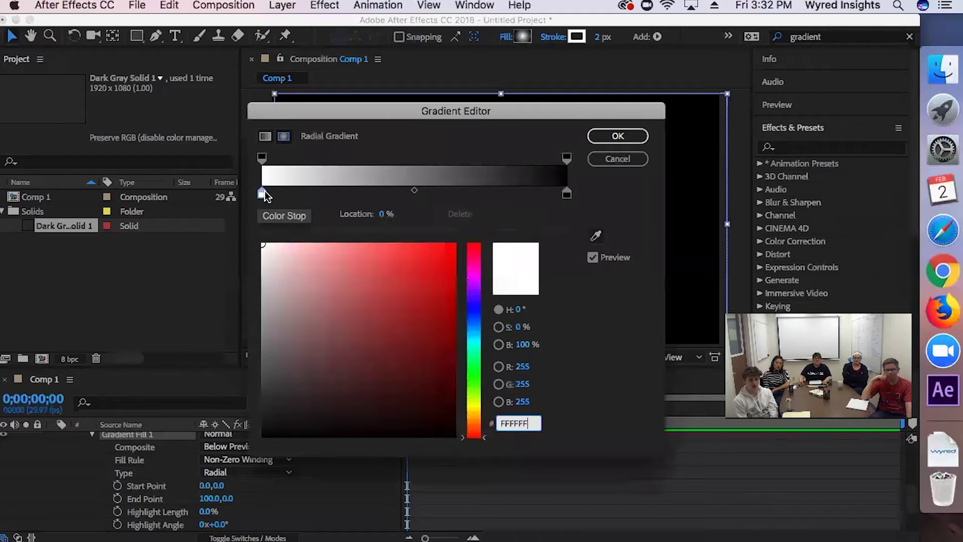
pyautogui.moveTo(352, 112); pyautogui.dragTo(133, 69)
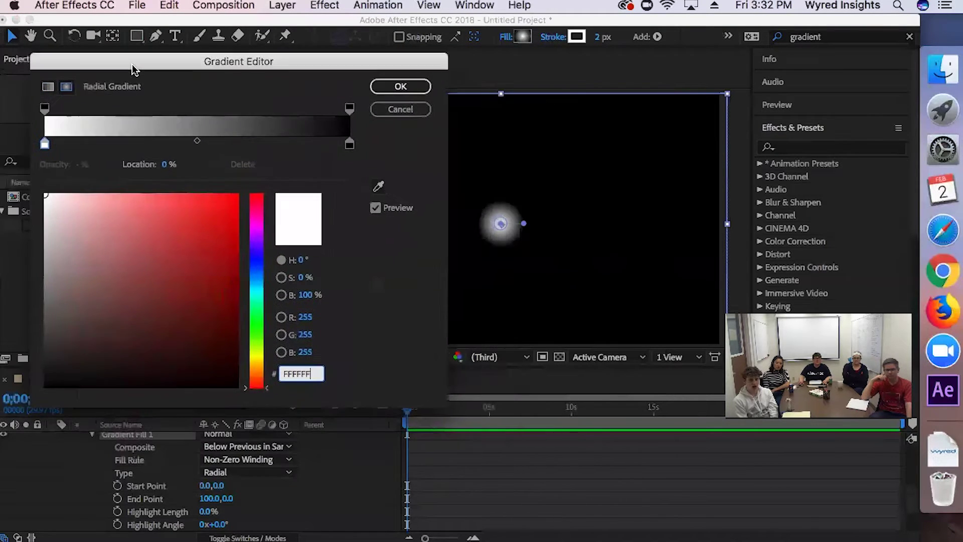
pyautogui.click(45, 144)
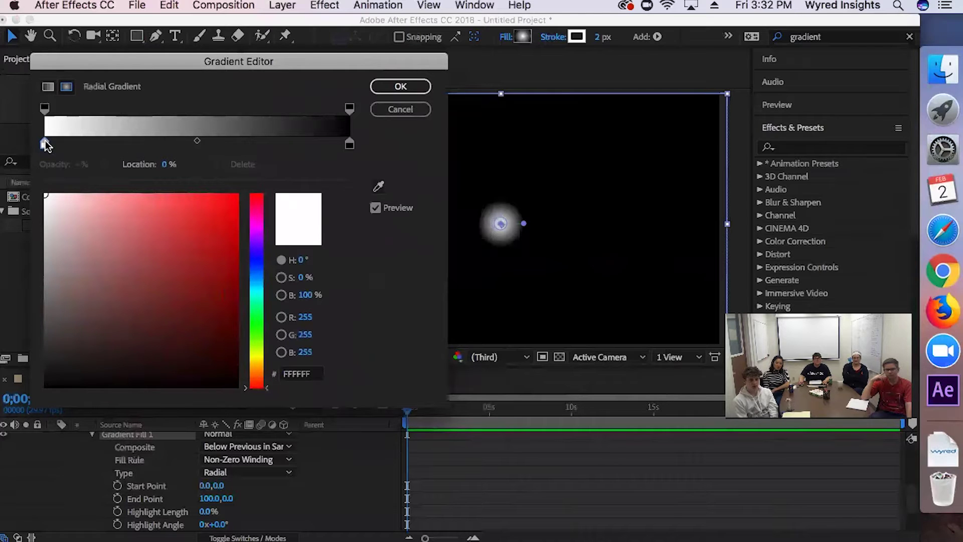
pyautogui.moveTo(198, 142); pyautogui.dragTo(256, 143)
pyautogui.click(350, 145)
pyautogui.moveTo(139, 224); pyautogui.dragTo(45, 227)
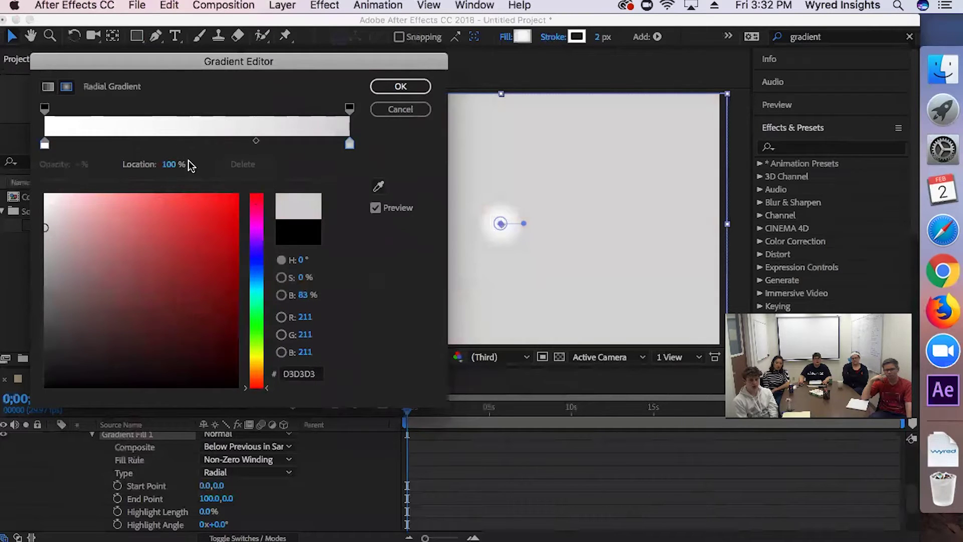
# Set the light gray color stop's location to 51% and accept the gradient.
pyautogui.moveTo(262, 171); pyautogui.dragTo(197, 169)
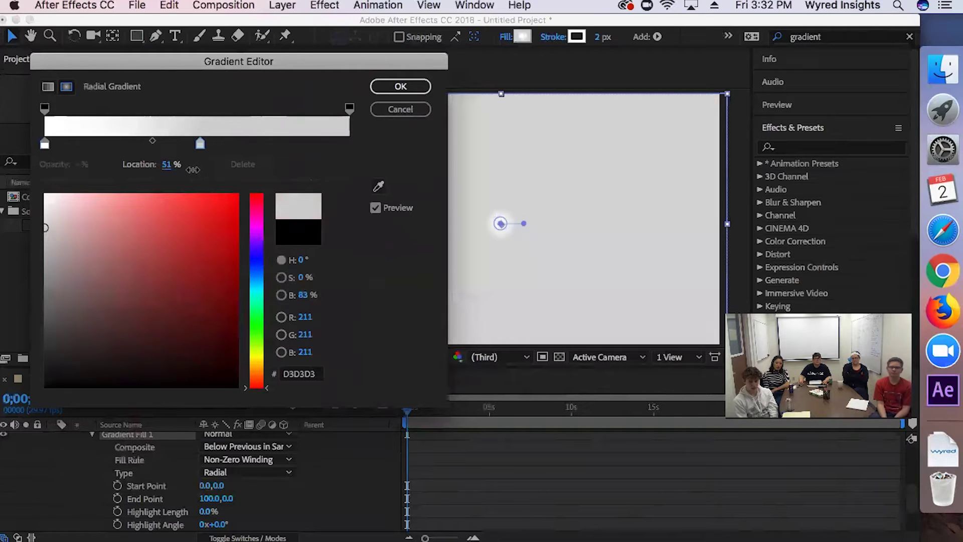
pyautogui.moveTo(224, 73); pyautogui.dragTo(260, 284)
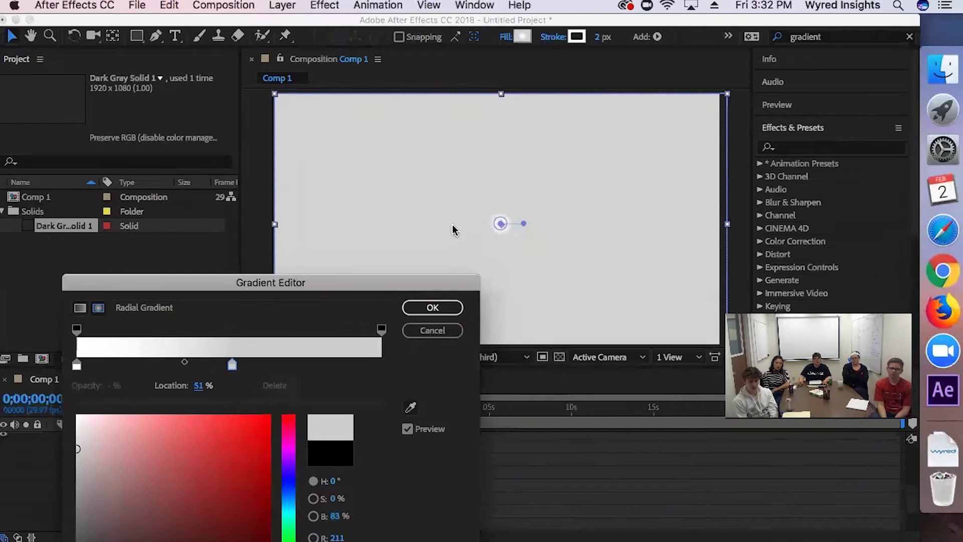
pyautogui.click(426, 307)
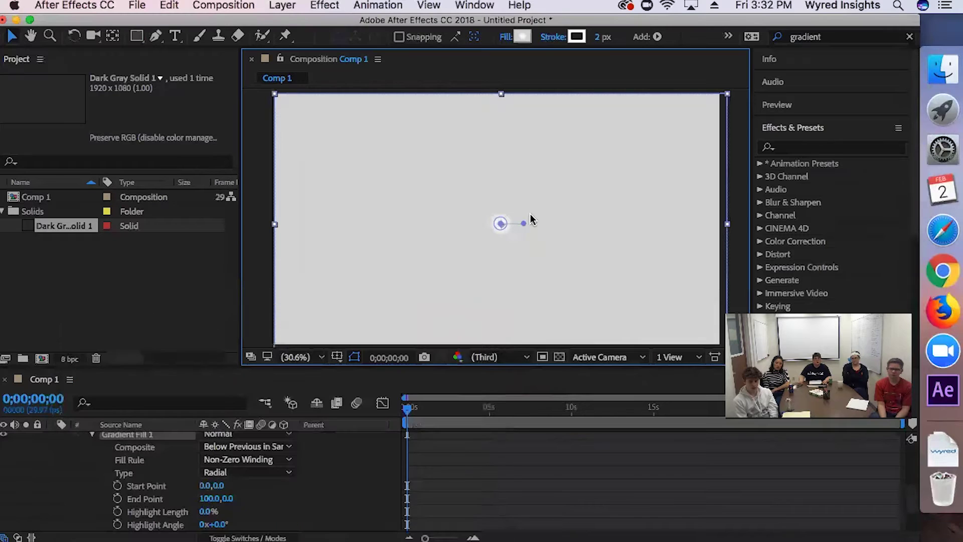
# Extend the radial gradient's end point to about 1538.5, -985.1, past the frame's upper-right corner, and deselect the shape.
pyautogui.moveTo(523, 223); pyautogui.dragTo(859, 4)
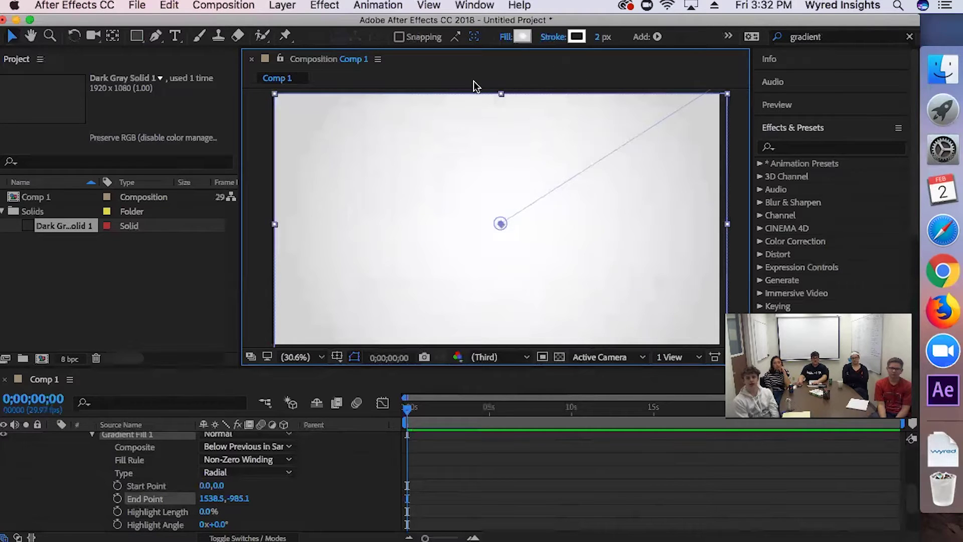
pyautogui.click(247, 123)
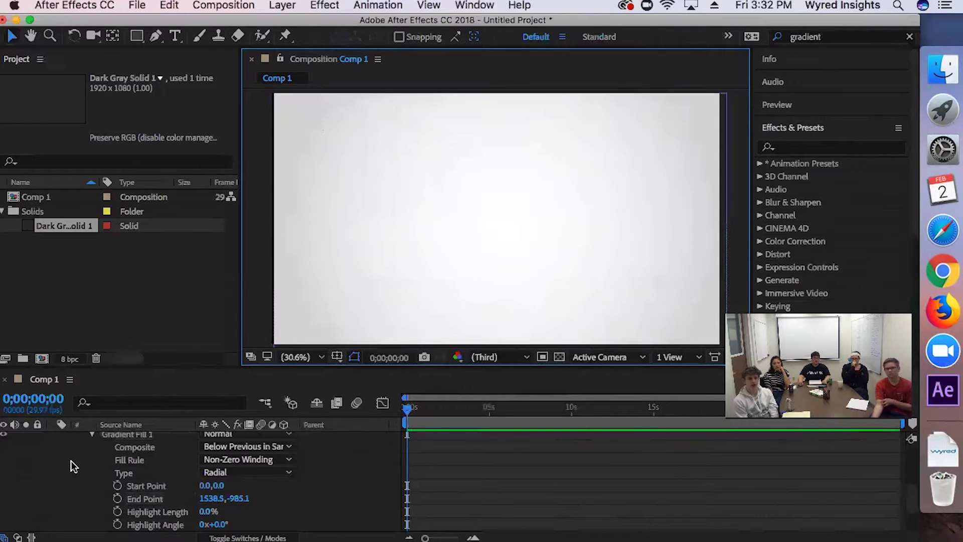
# Collapse the gradient fill properties and the expanded contents of Shape Layer 1 and Dark Gray Solid 1 in the timeline.
pyautogui.click(93, 434)
pyautogui.scroll(3, 100, 471)
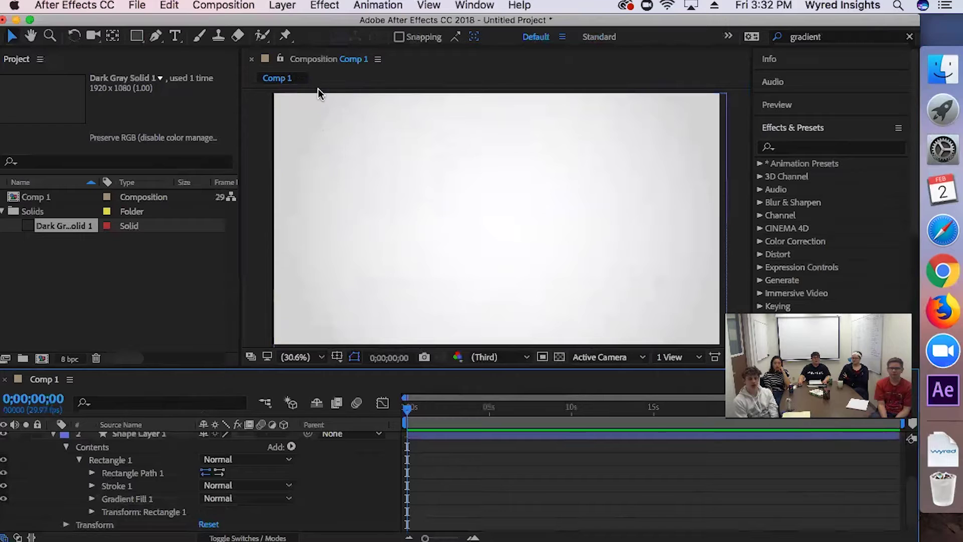
pyautogui.scroll(3, 99, 468)
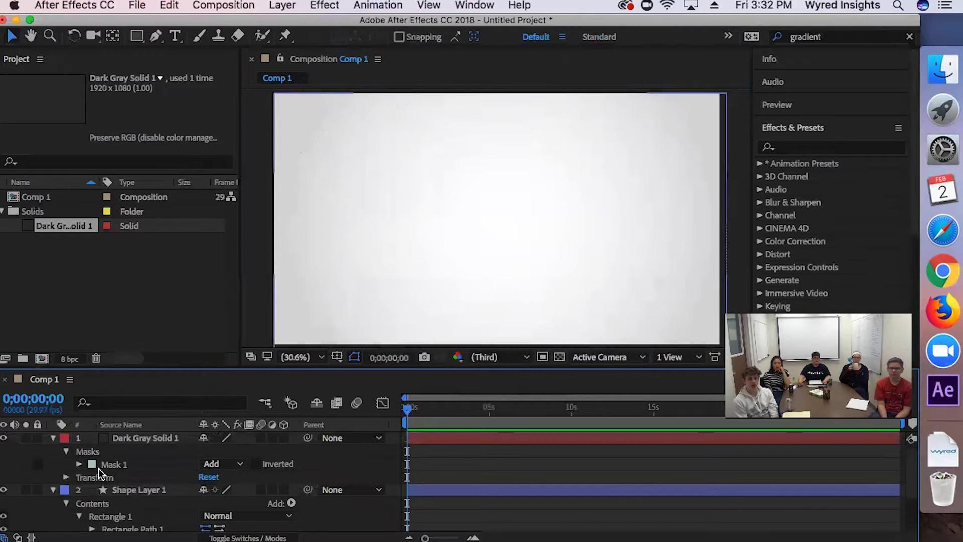
pyautogui.click(54, 490)
pyautogui.click(54, 438)
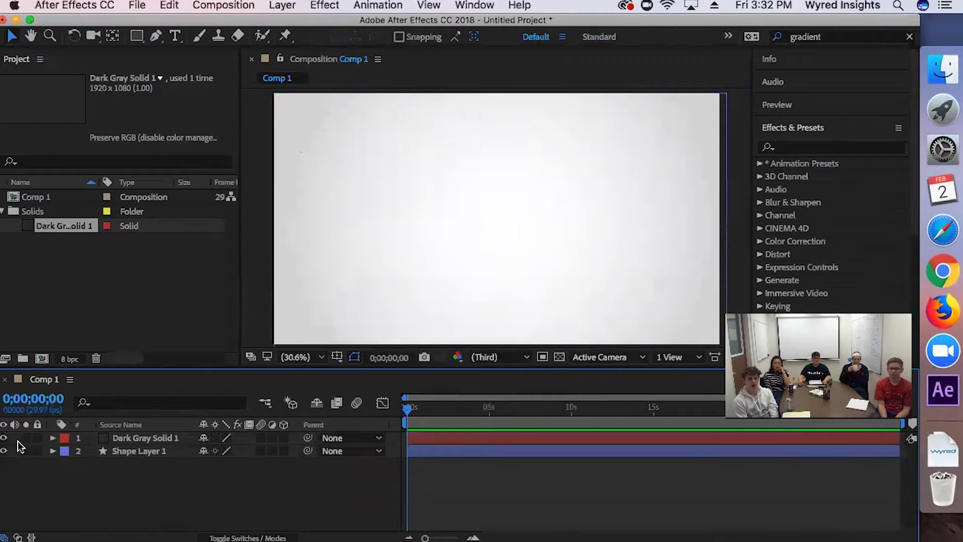
# Hide the Dark Gray Solid 1 layer and select Shape Layer 1.
pyautogui.click(134, 438)
pyautogui.rightClick(150, 439)
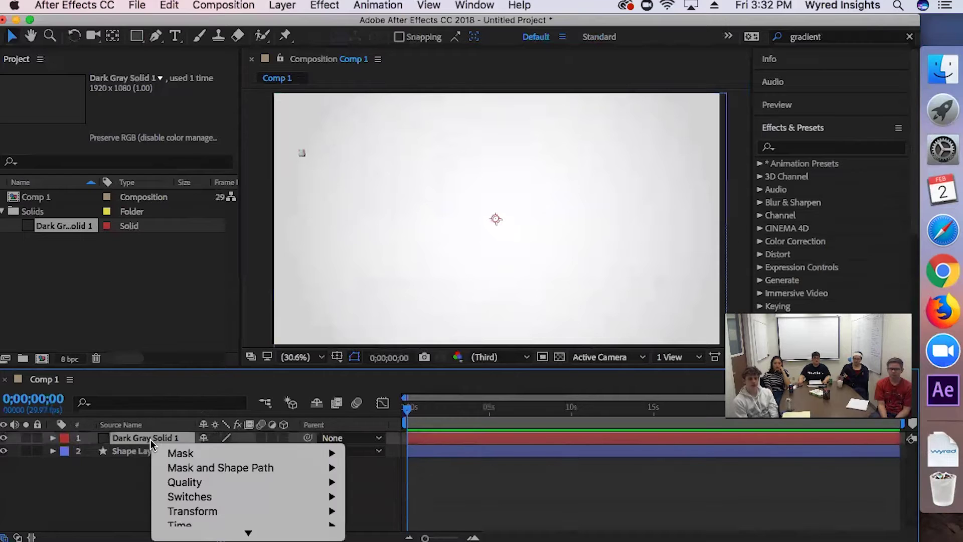
pyautogui.scroll(-3, 207, 455)
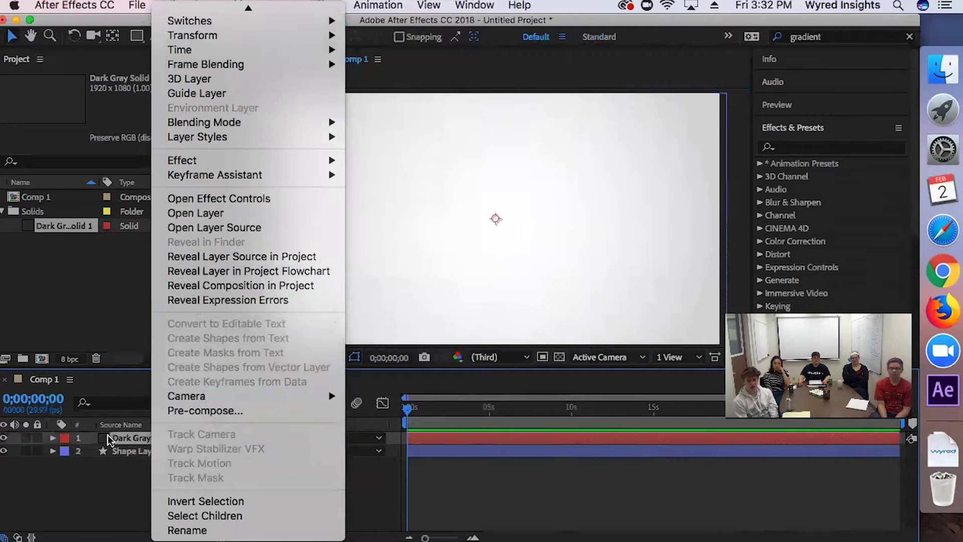
pyautogui.click(111, 485)
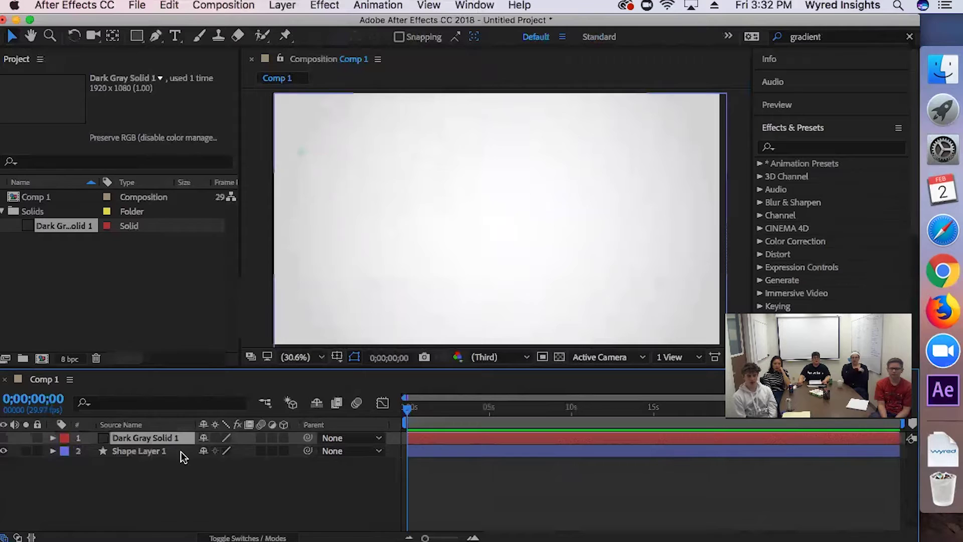
pyautogui.click(151, 451)
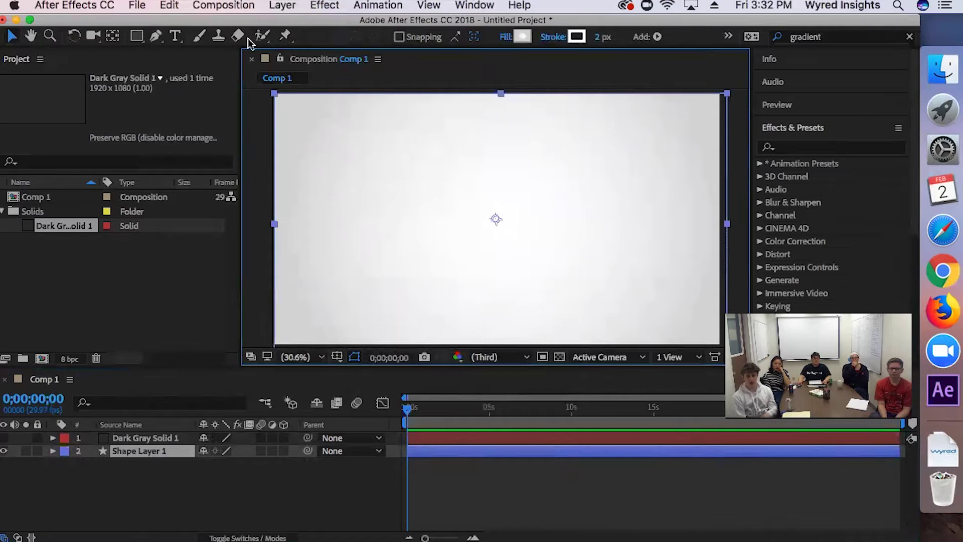
# Import wyred.eps and insights.eps from the Downloads folder as footage.
pyautogui.click(137, 5)
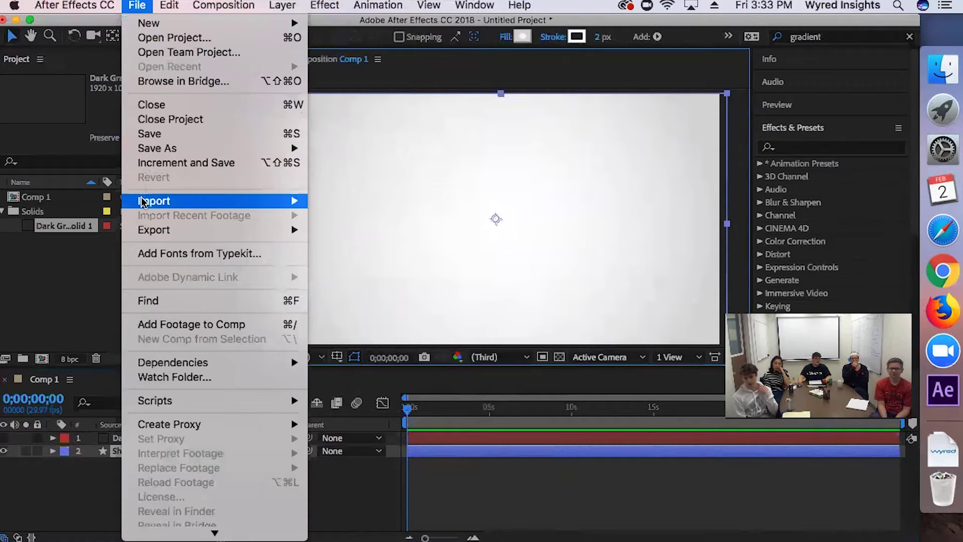
pyautogui.moveTo(289, 202)
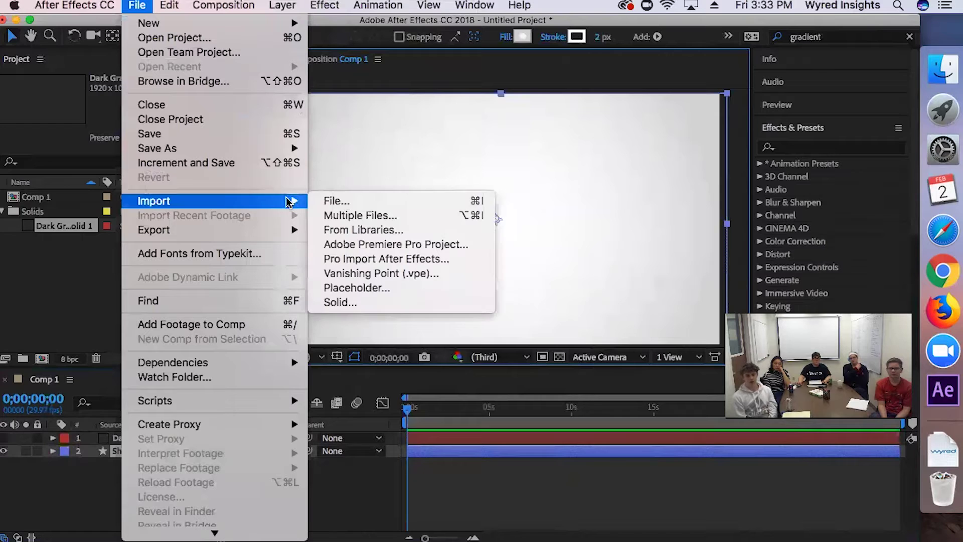
pyautogui.click(351, 201)
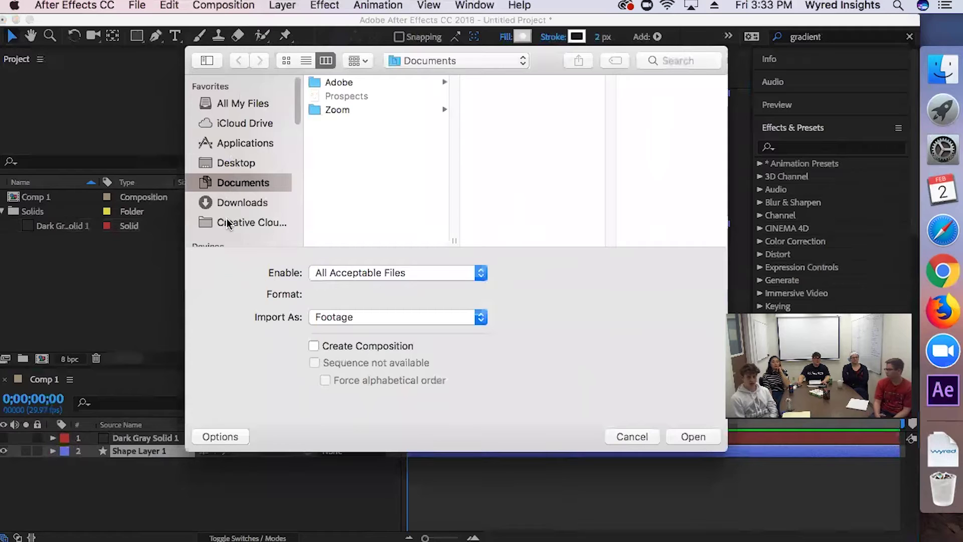
pyautogui.click(244, 203)
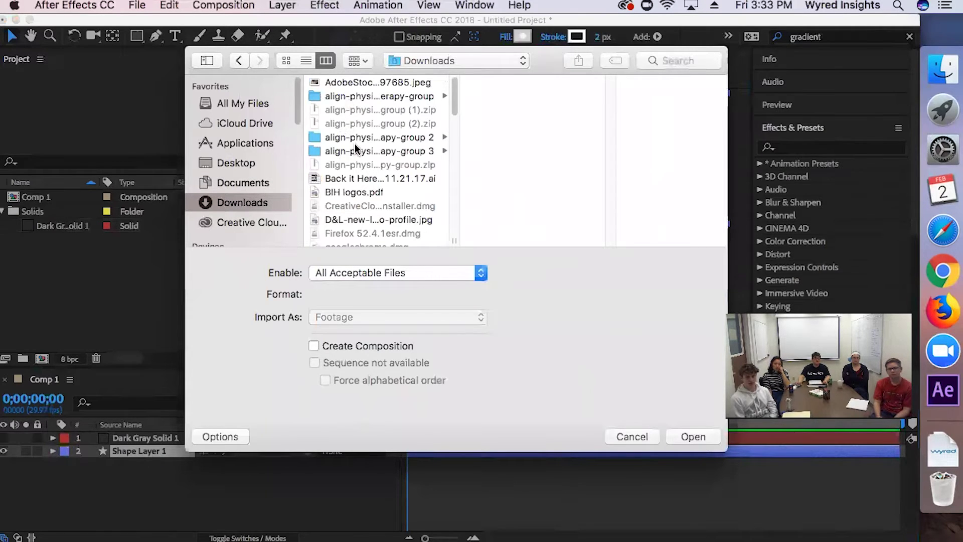
pyautogui.scroll(-10, 356, 149)
pyautogui.scroll(-5, 353, 194)
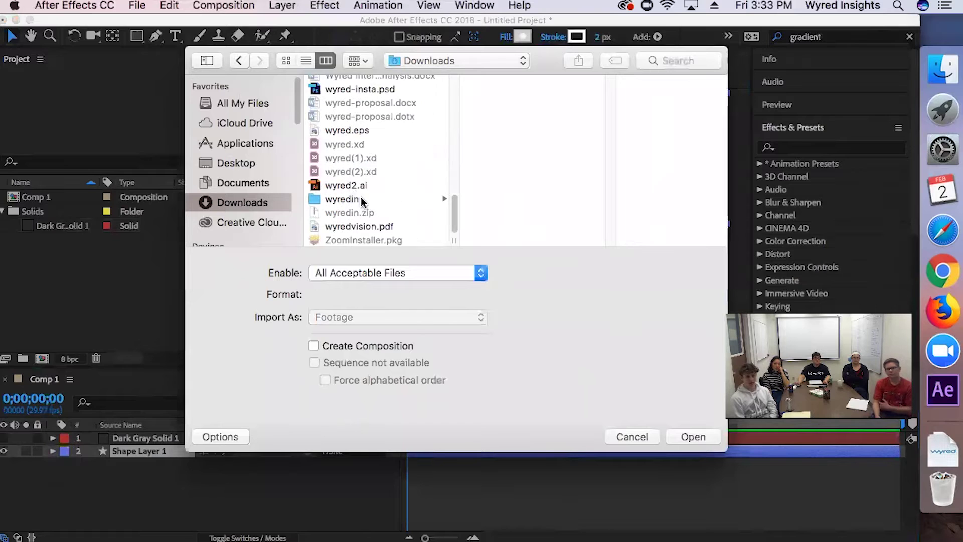
pyautogui.click(351, 185)
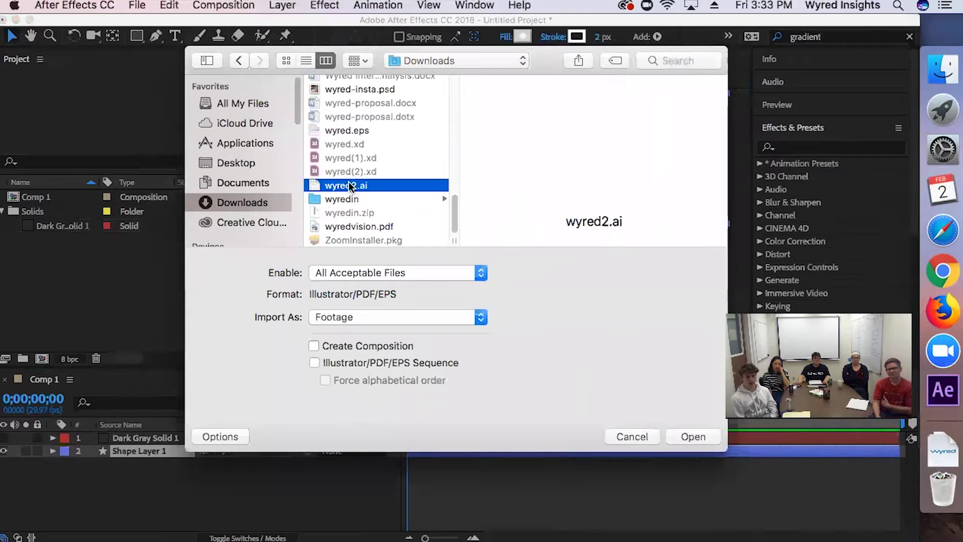
pyautogui.click(341, 130)
pyautogui.scroll(10, 349, 131)
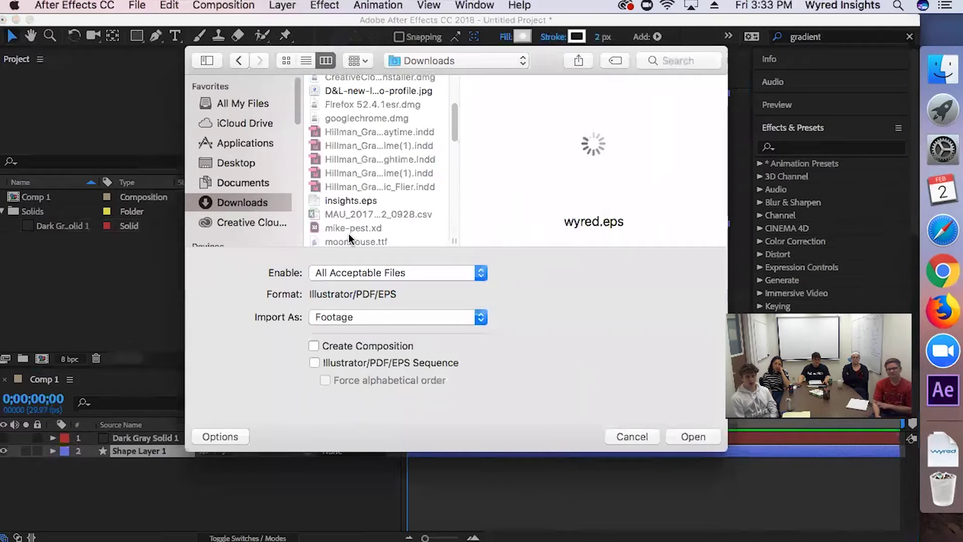
pyautogui.click(351, 200)
pyautogui.click(700, 442)
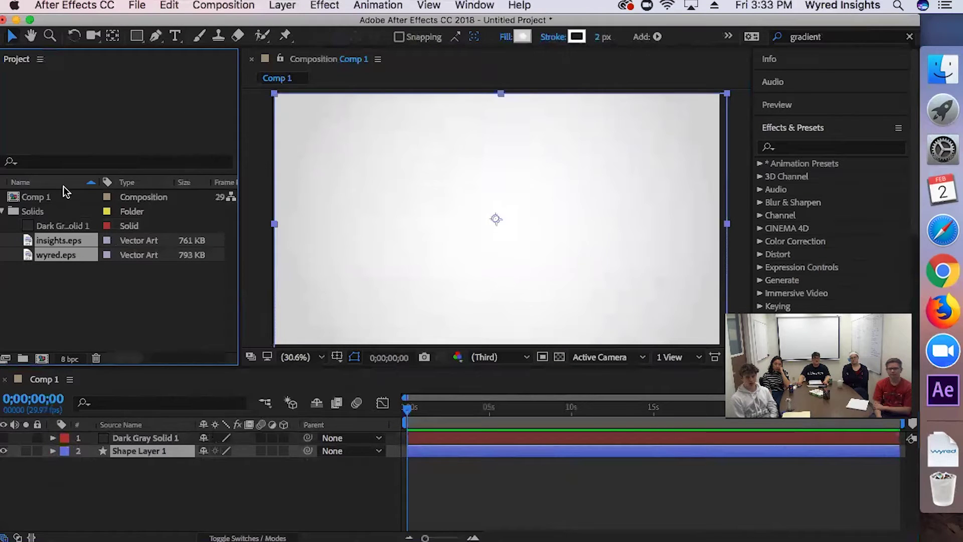
# Place insights.eps in the upper-right part of the Comp 1 frame and wyred.eps to its left, and deselect both.
pyautogui.click(64, 241)
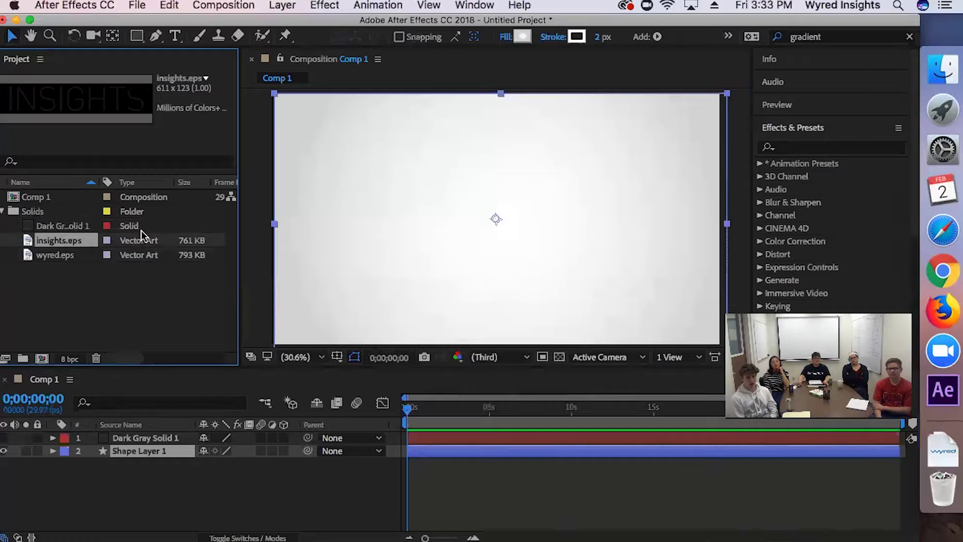
pyautogui.click(60, 255)
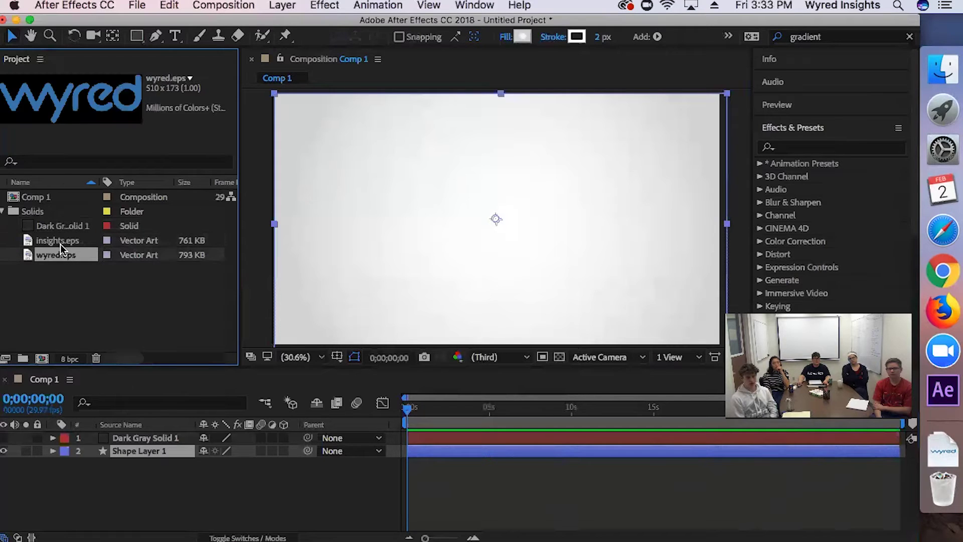
pyautogui.click(57, 242)
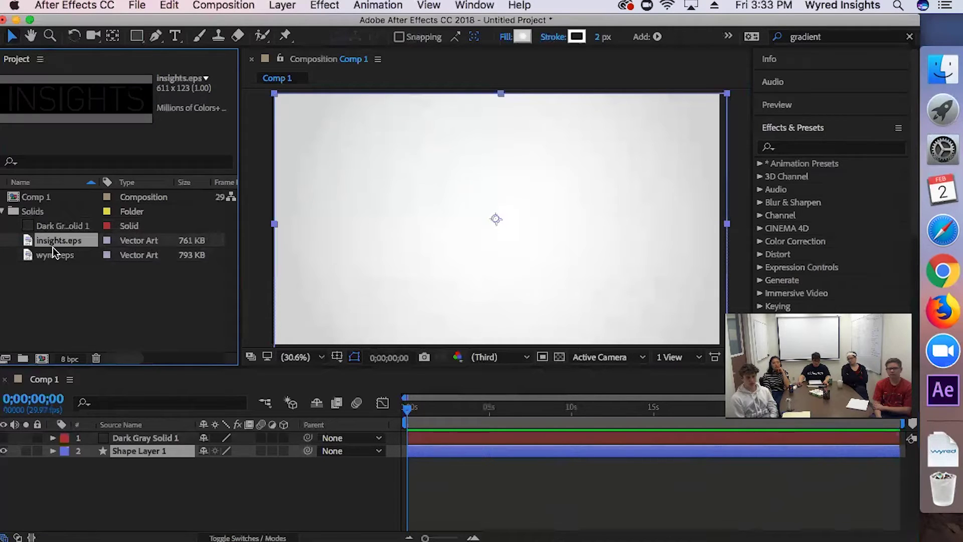
pyautogui.click(53, 252)
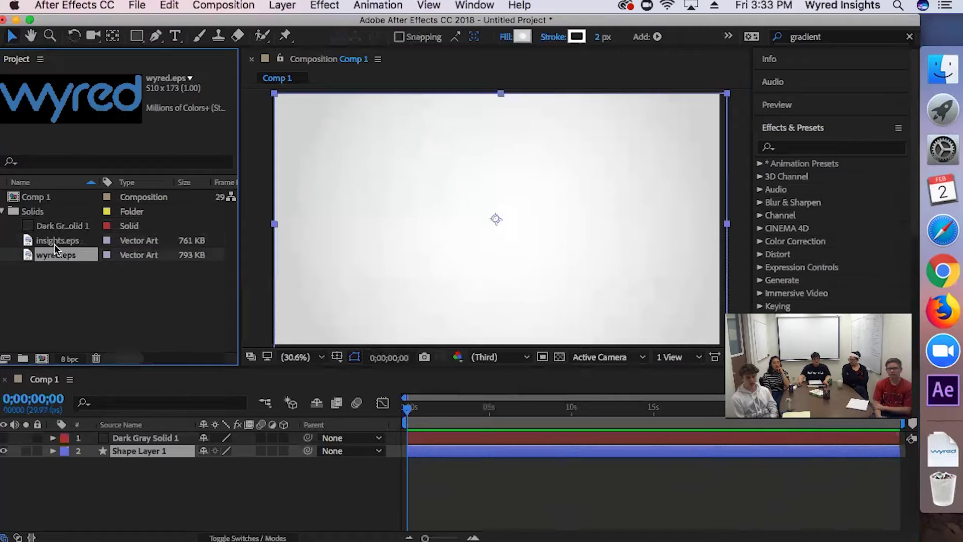
pyautogui.click(54, 244)
pyautogui.moveTo(551, 168); pyautogui.dragTo(577, 175)
pyautogui.moveTo(56, 255); pyautogui.dragTo(408, 198)
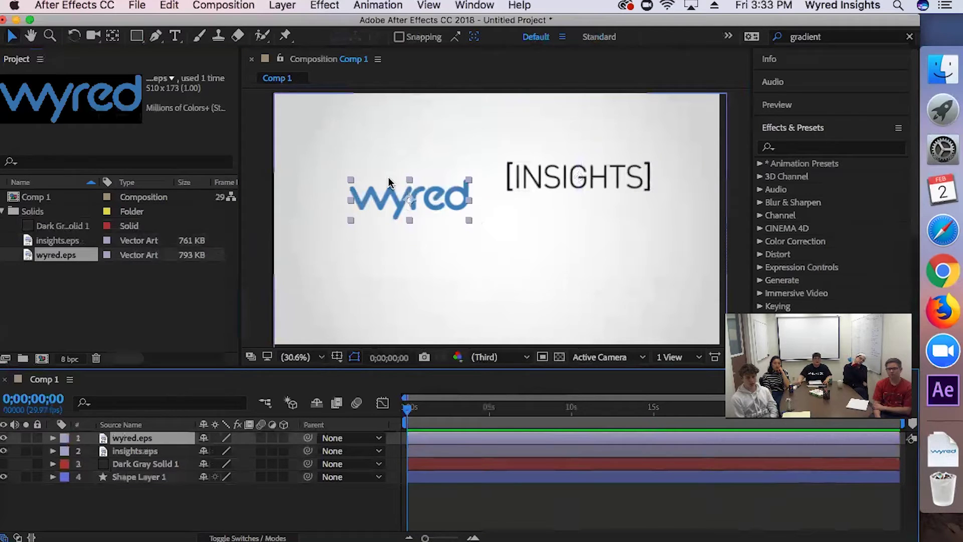
pyautogui.click(255, 156)
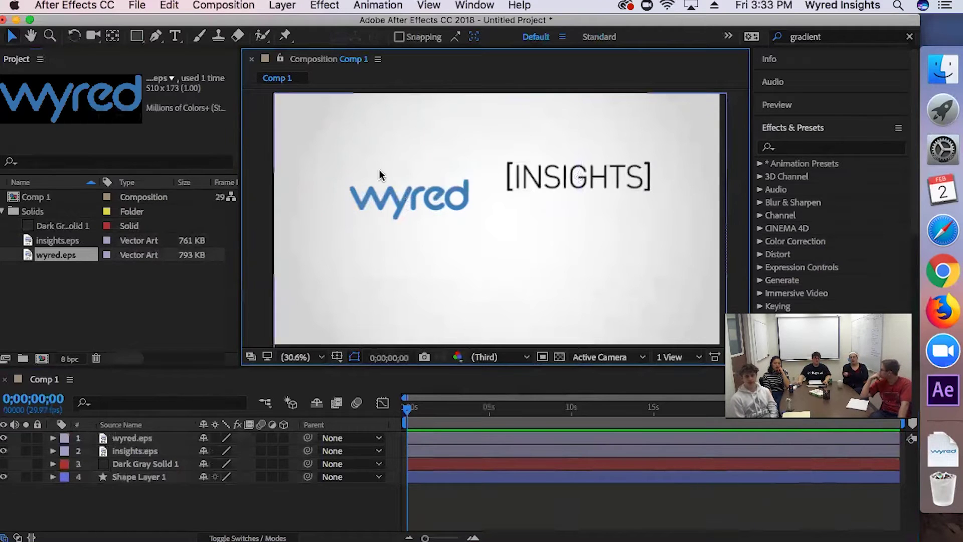
# Move the INSIGHTS artwork directly beside the wyred logo, and shift both together to the middle of the frame.
pyautogui.click(396, 213)
pyautogui.click(550, 188)
pyautogui.moveTo(548, 208); pyautogui.dragTo(522, 208)
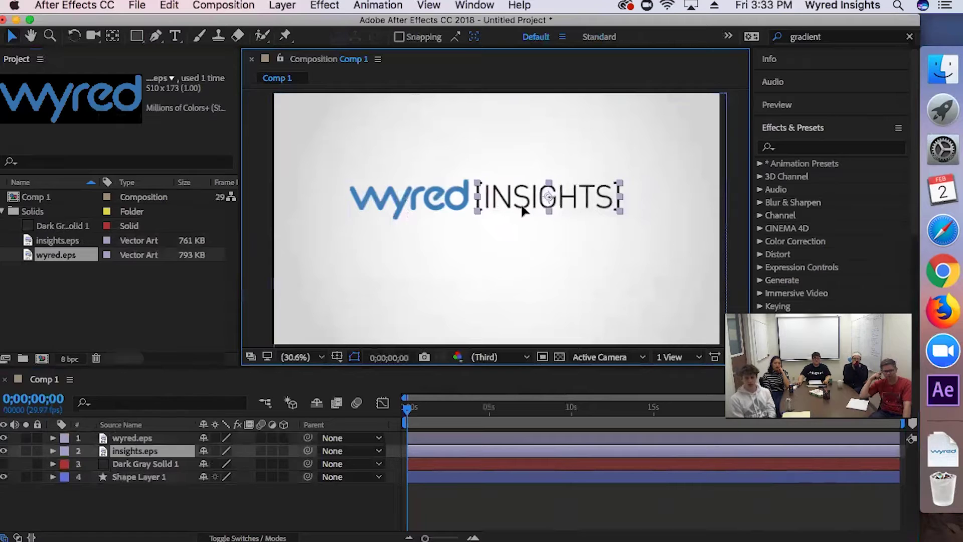
pyautogui.keyDown('shift'); pyautogui.click(466, 195); pyautogui.keyUp('shift')
pyautogui.moveTo(468, 194); pyautogui.dragTo(480, 214)
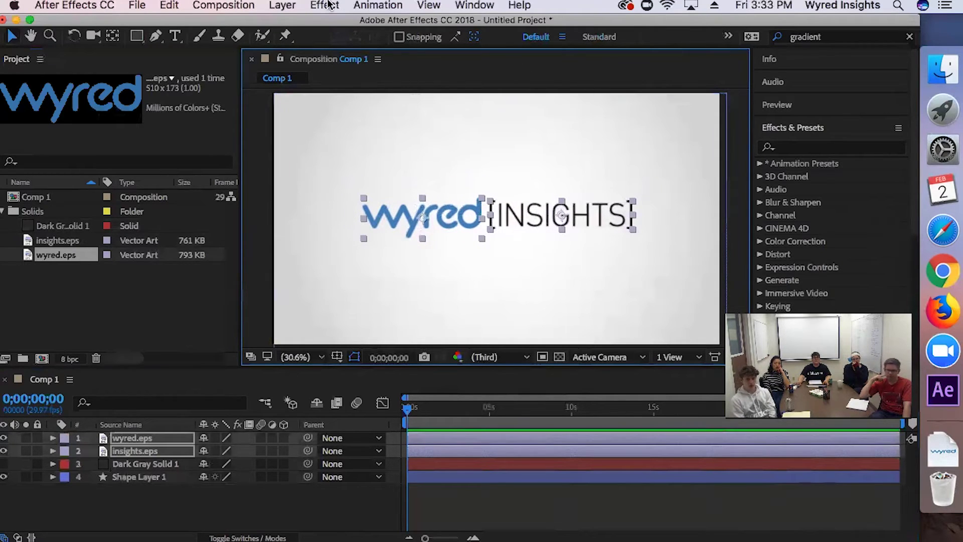
# Align the vertical centers of the wyred.eps and insights.eps layers relative to the selection.
pyautogui.click(473, 5)
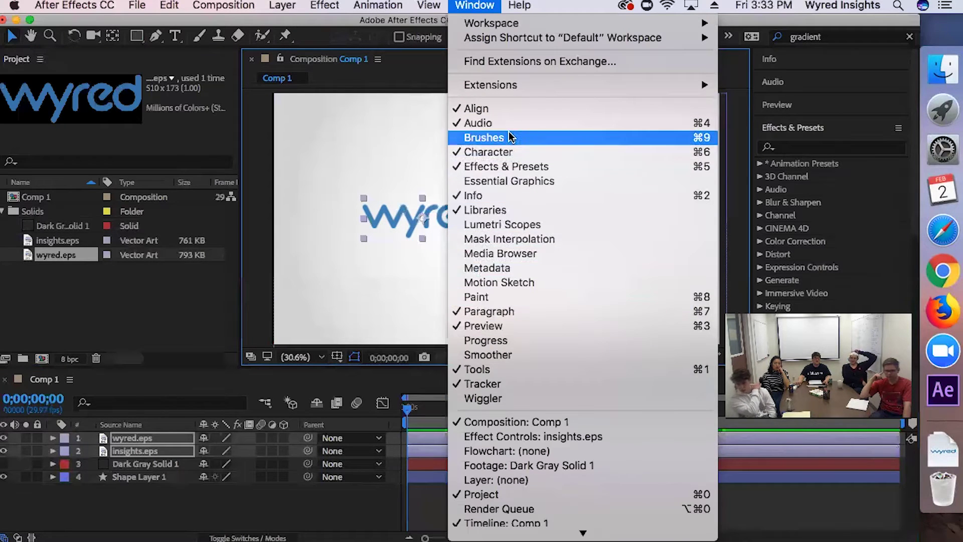
pyautogui.click(505, 112)
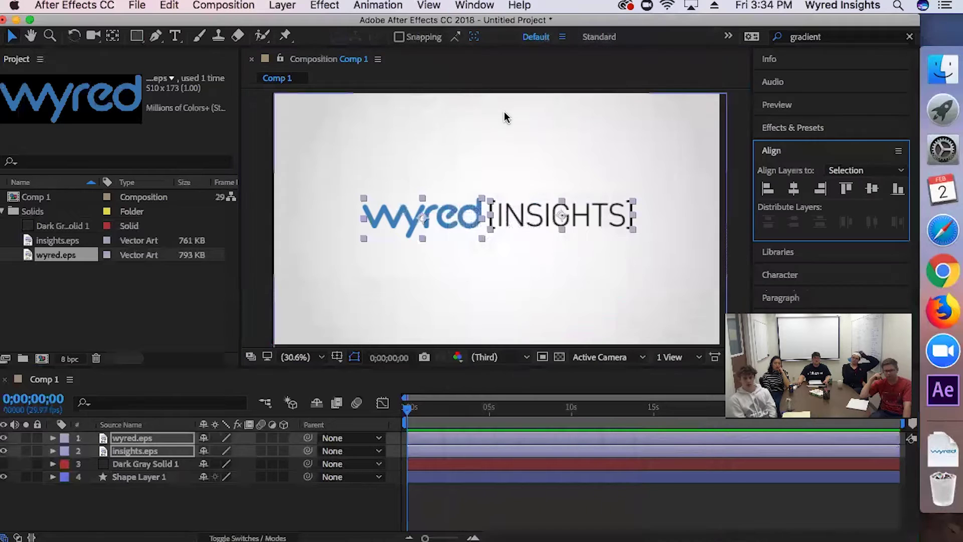
pyautogui.click(794, 190)
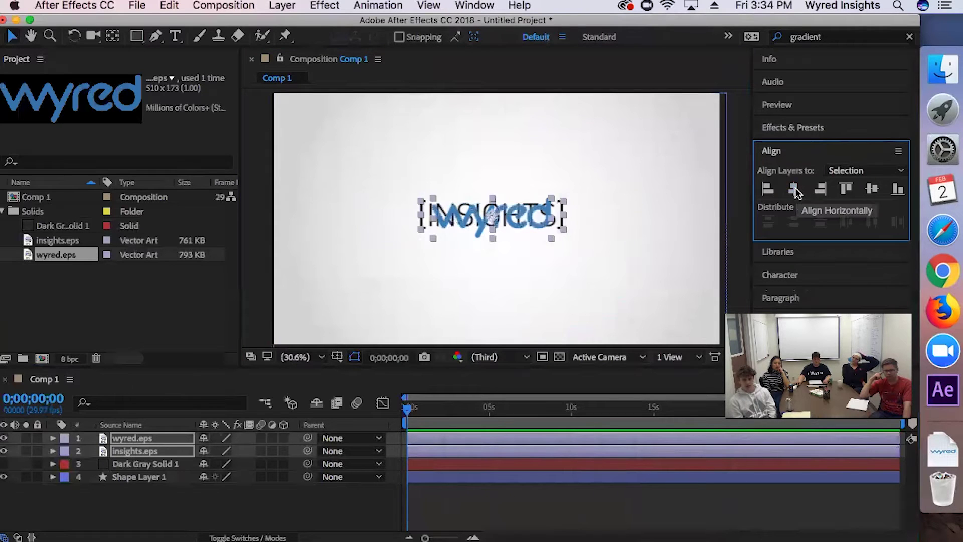
pyautogui.press('super+z')
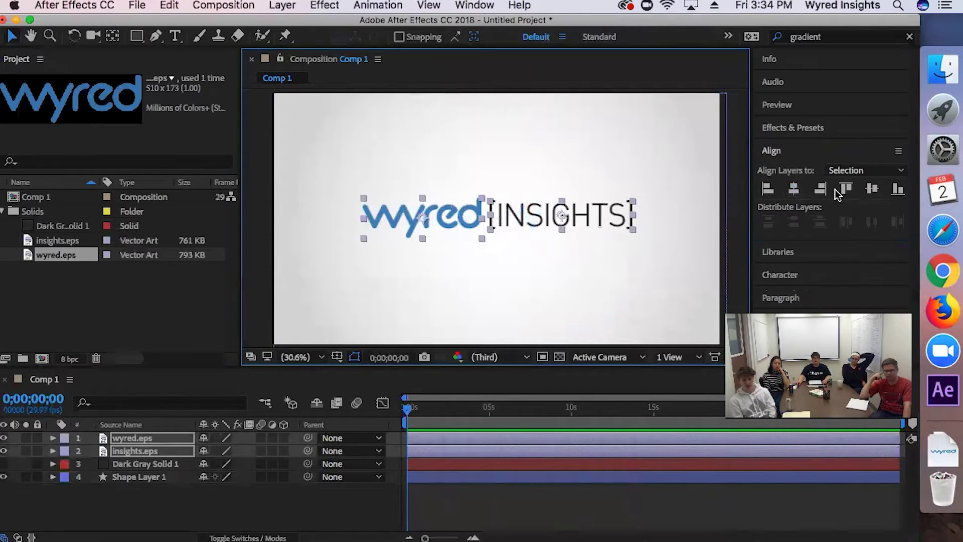
pyautogui.click(871, 190)
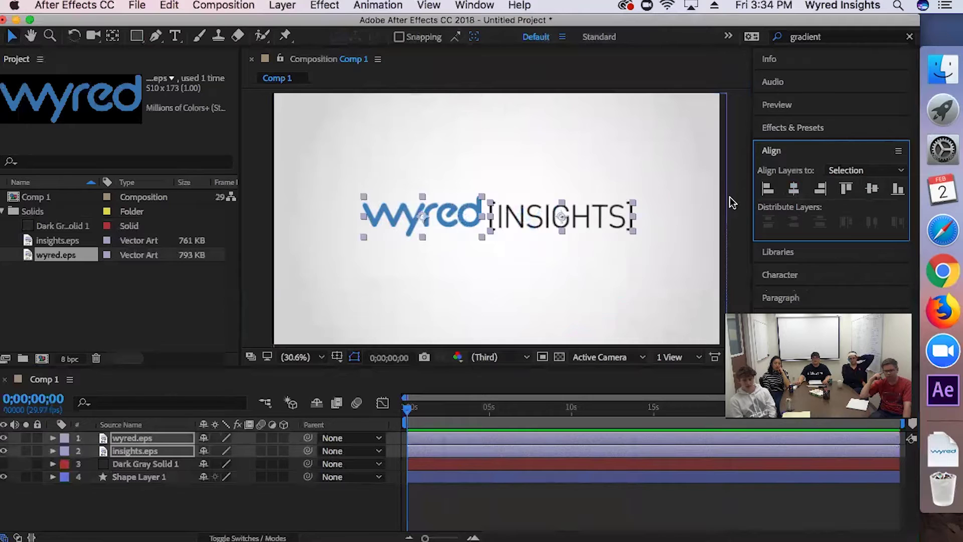
# Nudge the INSIGHTS artwork up to about 1237, 510 so it lines up with the wyred lettering, and deselect it.
pyautogui.moveTo(534, 219); pyautogui.dragTo(529, 213)
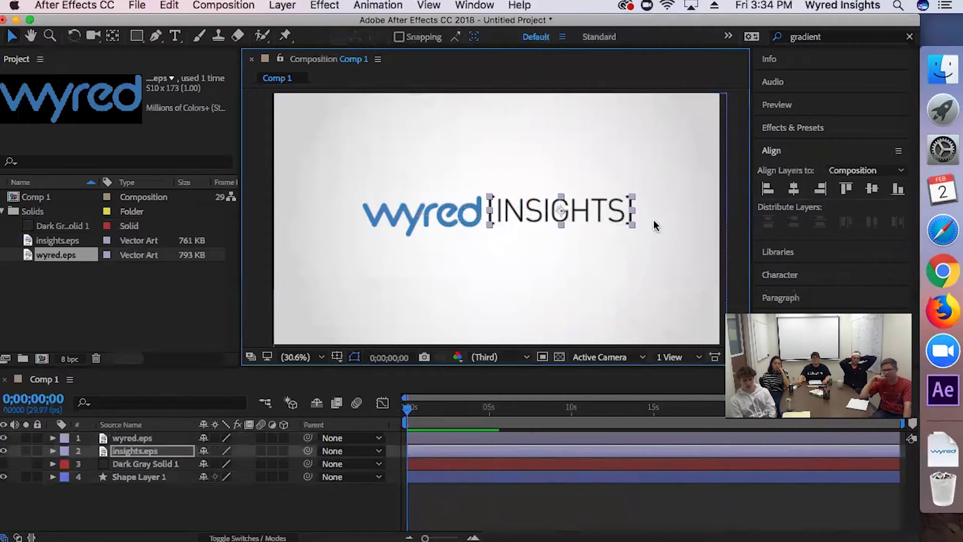
pyautogui.click(729, 209)
pyautogui.click(608, 218)
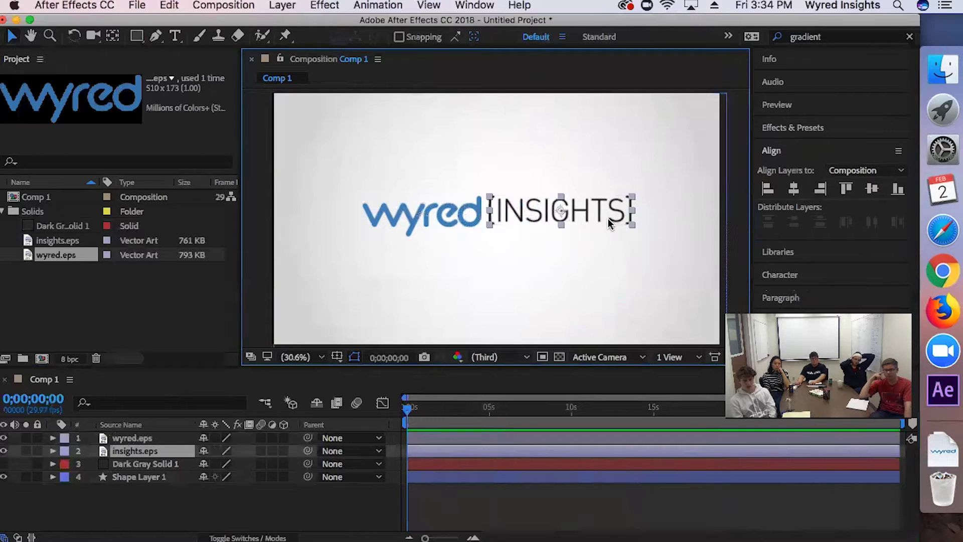
pyautogui.click(608, 218)
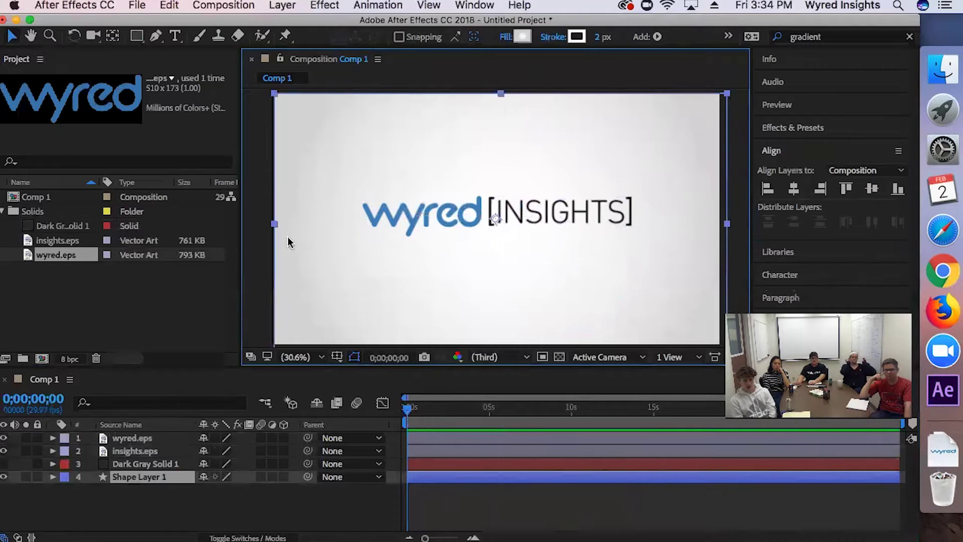
pyautogui.click(257, 235)
# Reveal the wyred.eps layer's transform properties and enable Position keyframing at 0;00;00;00.
pyautogui.click(465, 235)
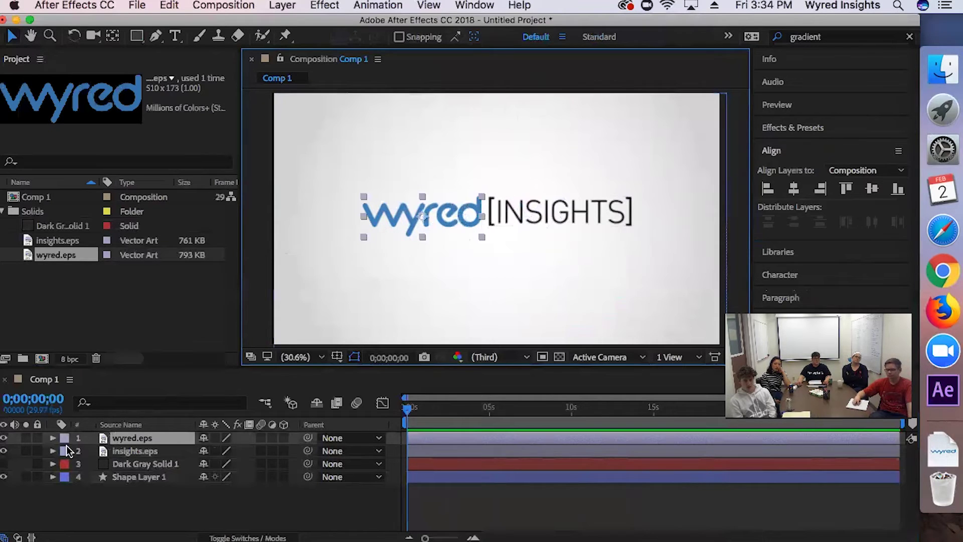
pyautogui.click(53, 438)
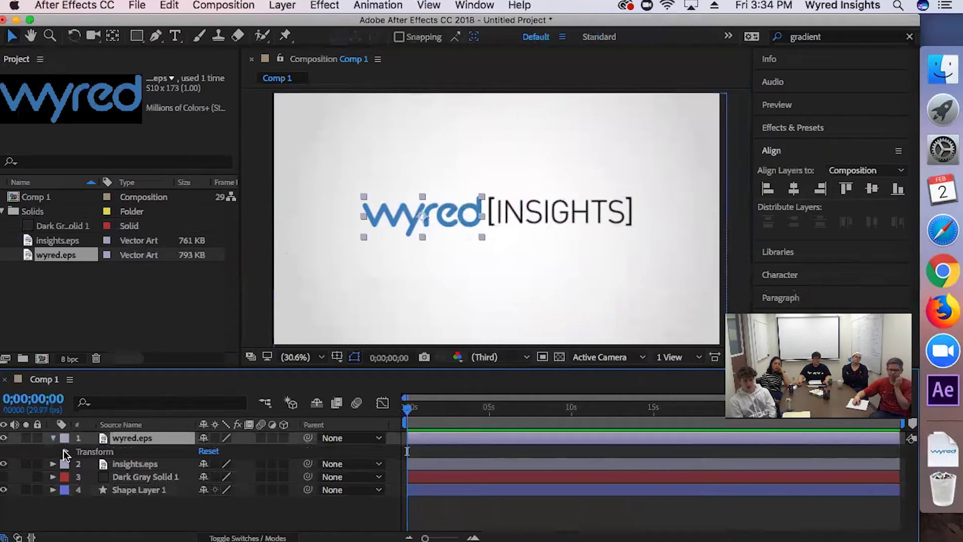
pyautogui.click(66, 451)
pyautogui.scroll(-2, 70, 455)
pyautogui.scroll(2, 72, 457)
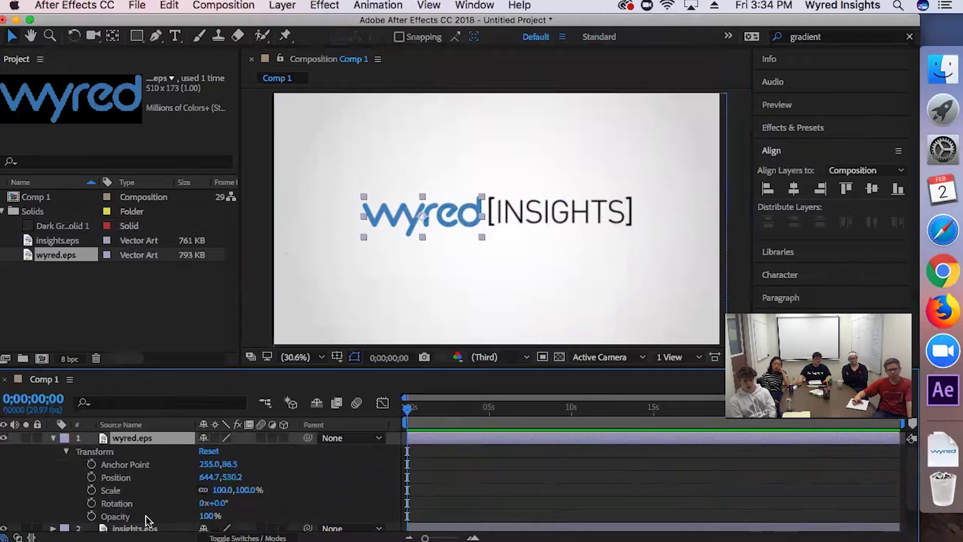
pyautogui.click(91, 477)
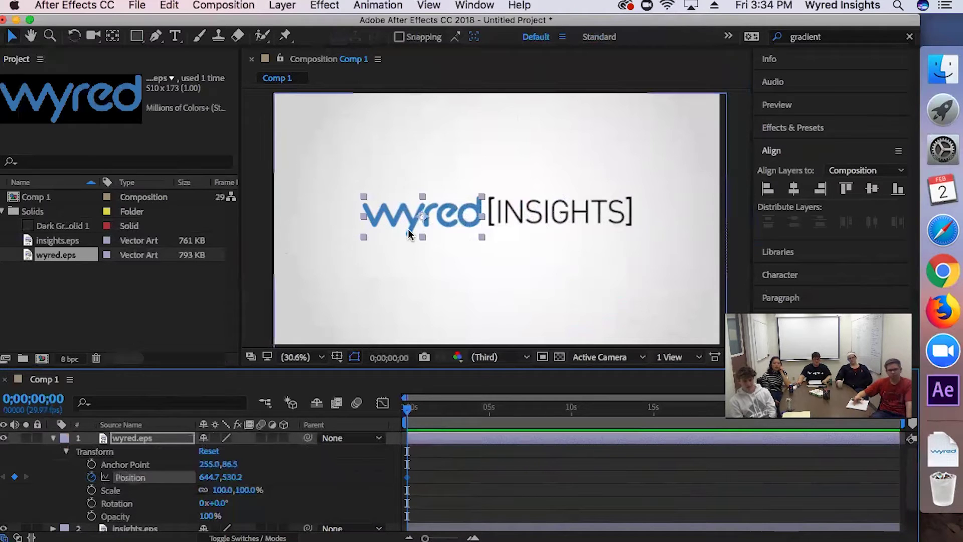
# Move the wyred logo past the frame's left edge to about -297.8, 520.4, scrub the timeline, and return to the start.
pyautogui.moveTo(394, 221); pyautogui.dragTo(176, 219)
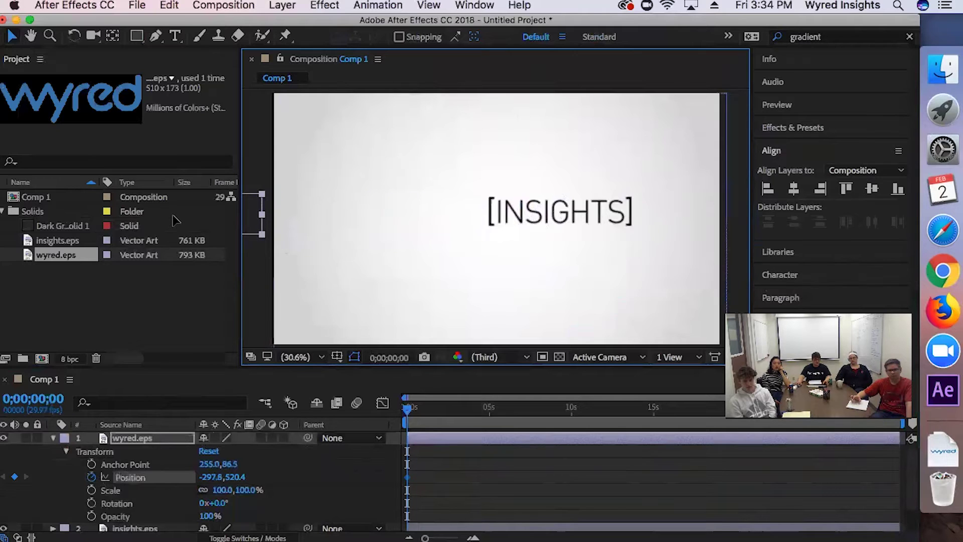
pyautogui.press('space')
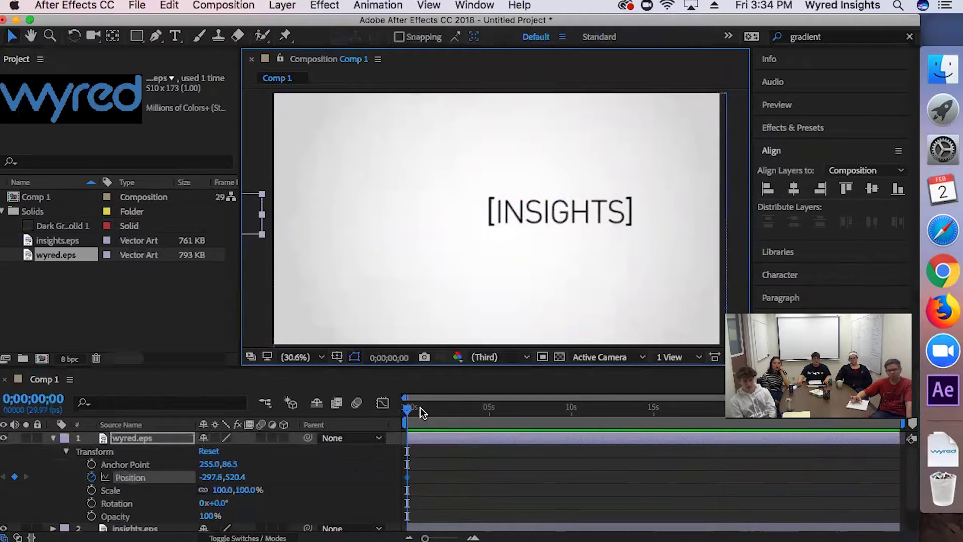
pyautogui.moveTo(407, 412); pyautogui.dragTo(442, 411)
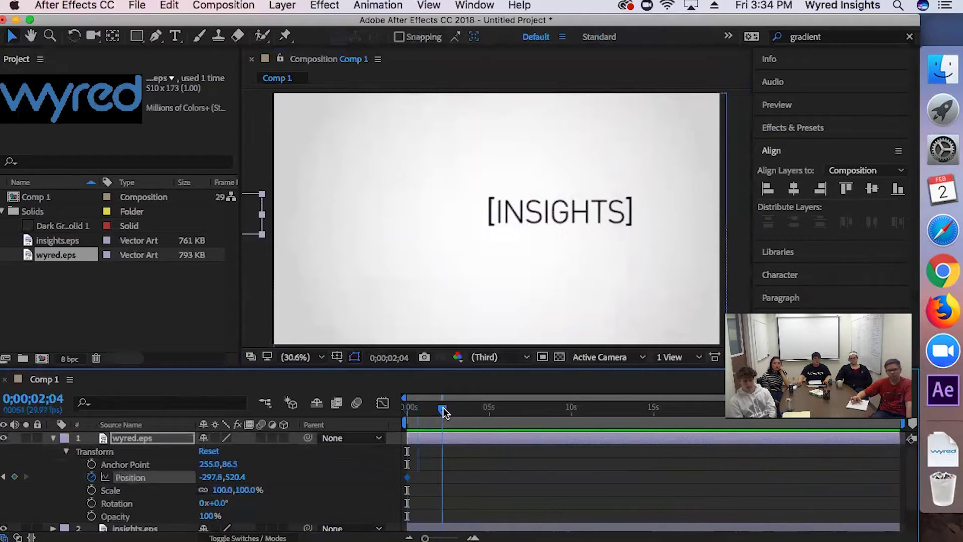
pyautogui.moveTo(444, 409); pyautogui.dragTo(394, 418)
# Collapse the wyred.eps layer, reveal the insights.eps transform properties and enable its Position keyframing at 0;00;00;00.
pyautogui.click(597, 222)
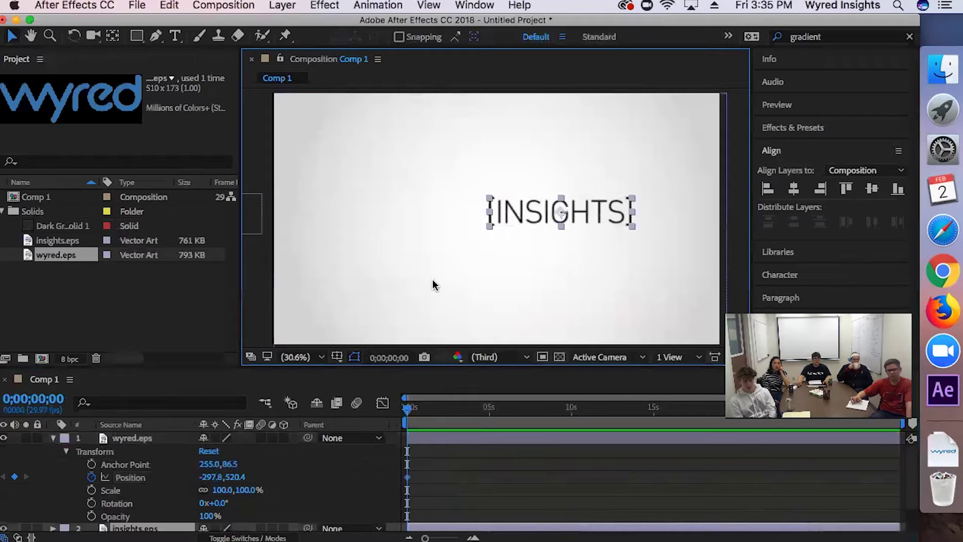
pyautogui.click(52, 438)
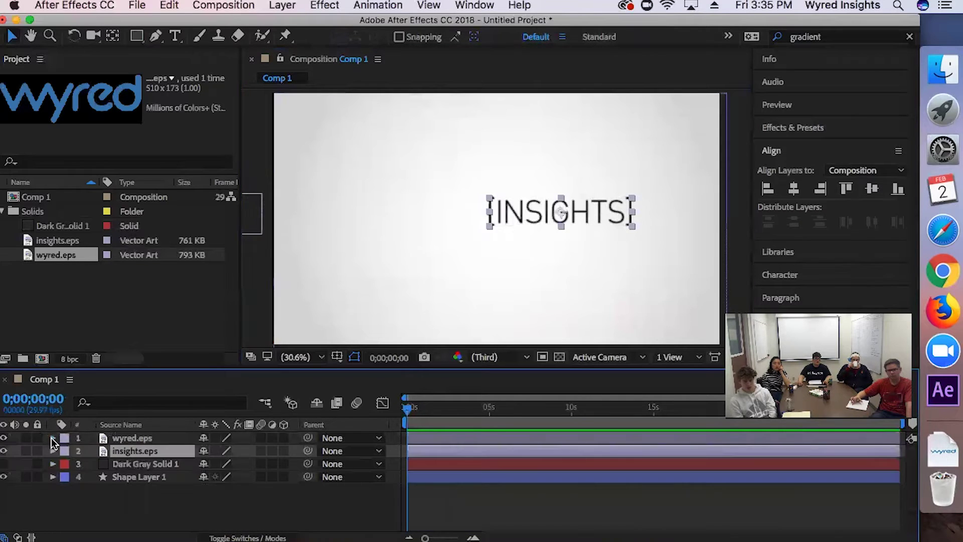
pyautogui.click(52, 451)
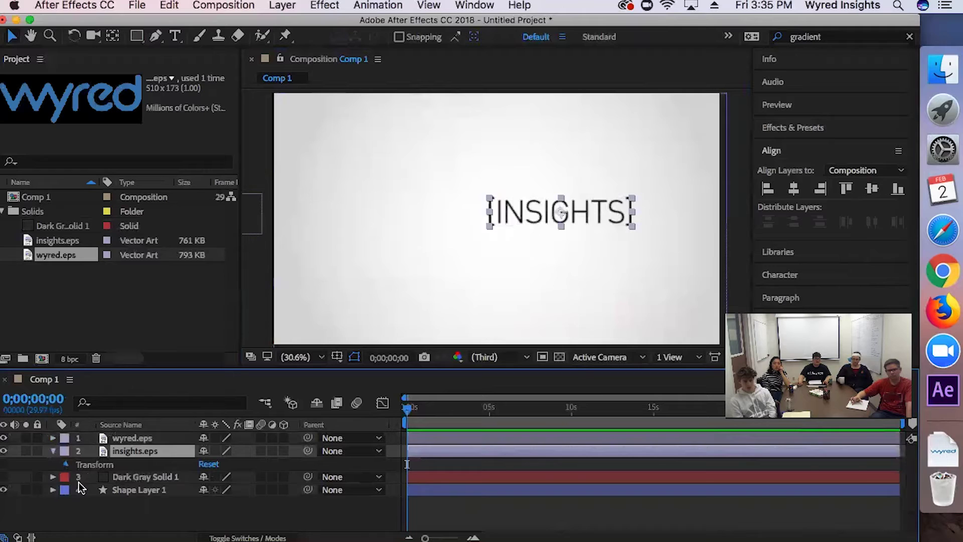
pyautogui.click(66, 464)
pyautogui.click(92, 485)
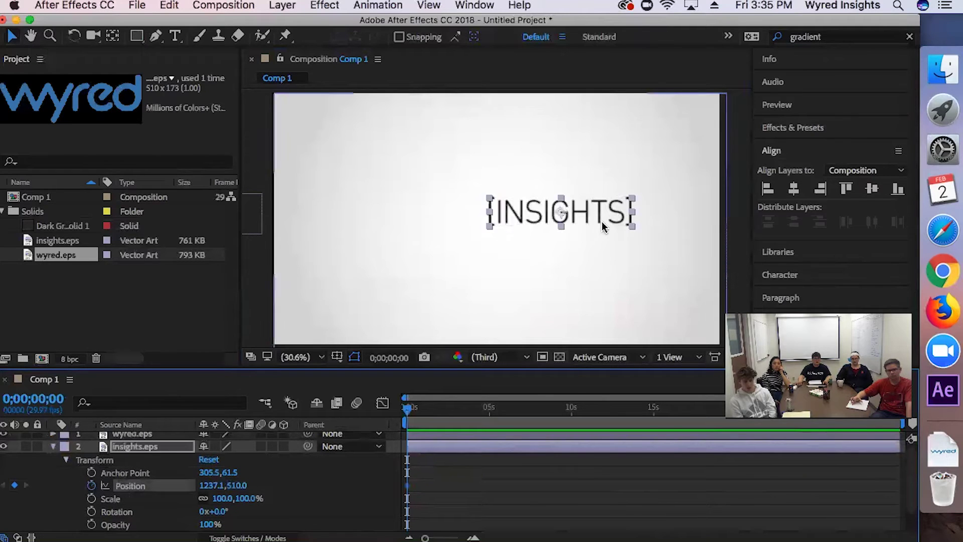
# Move the INSIGHTS artwork straight up above the frame to about 1237.1, -160.9 at 0;00;00;00.
pyautogui.click(570, 215)
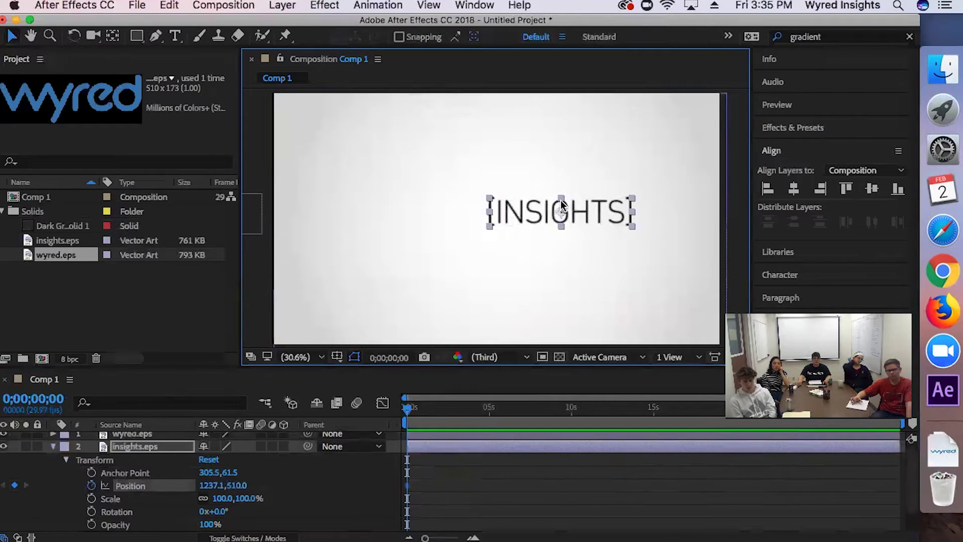
pyautogui.moveTo(546, 210); pyautogui.dragTo(556, 57)
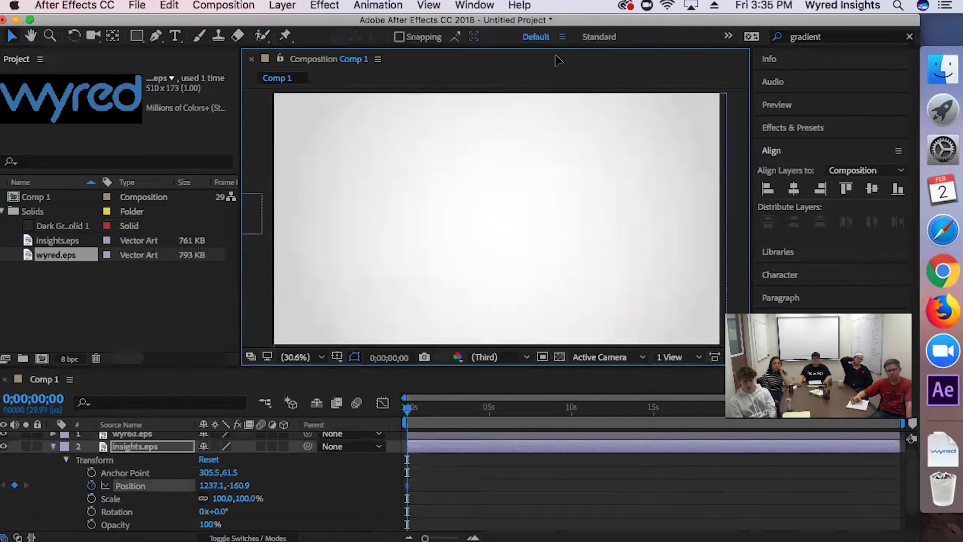
pyautogui.scroll(3, 512, 167)
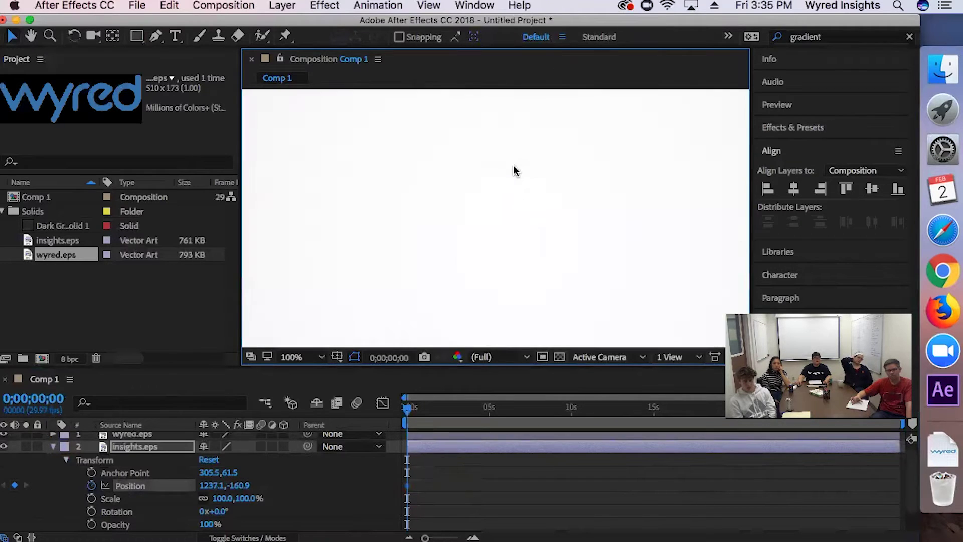
pyautogui.scroll(-4, 513, 165)
pyautogui.scroll(-1, 513, 163)
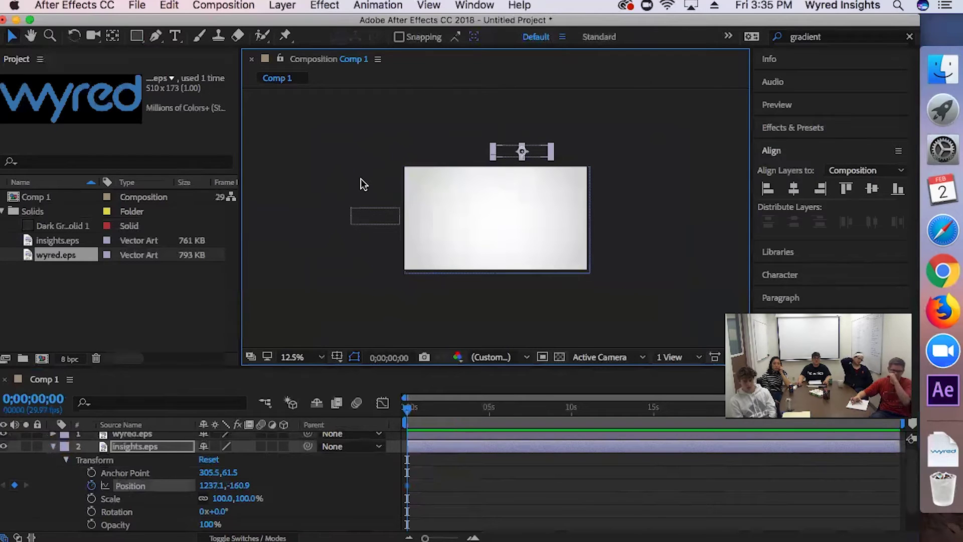
# At 0;00;01;20, move the wyred logo horizontally into the frame to about 630.2, 520.4 to create its ending Position keyframe.
pyautogui.click(360, 219)
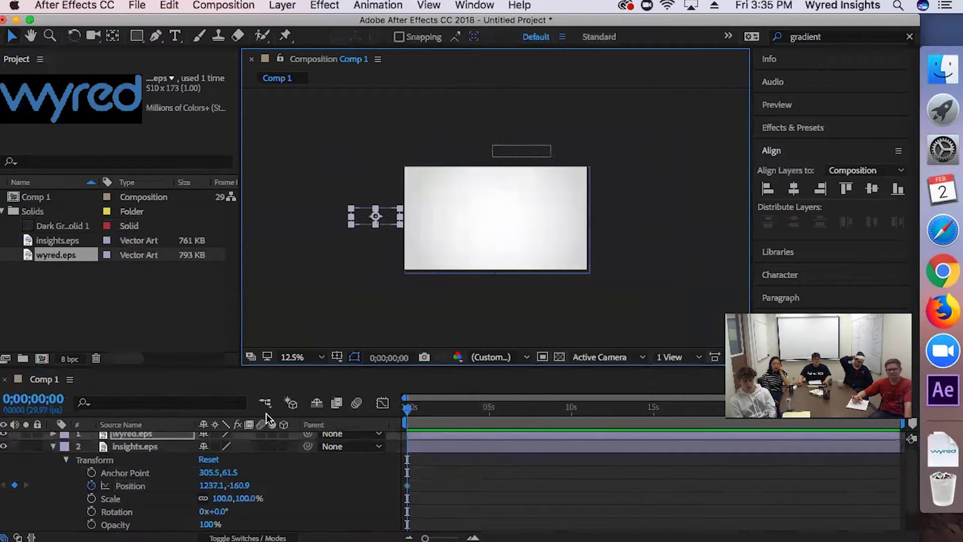
pyautogui.moveTo(408, 407); pyautogui.dragTo(436, 408)
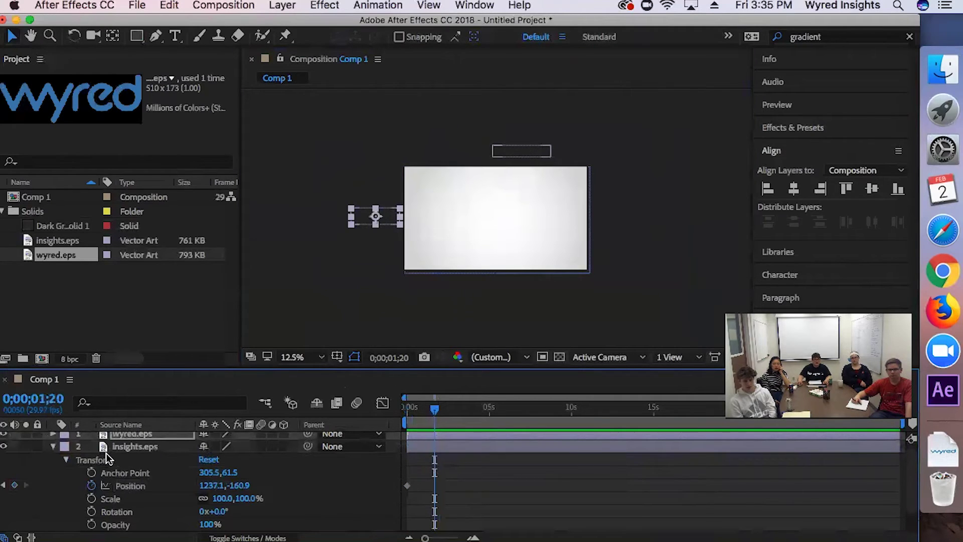
pyautogui.scroll(1, 108, 459)
pyautogui.click(53, 438)
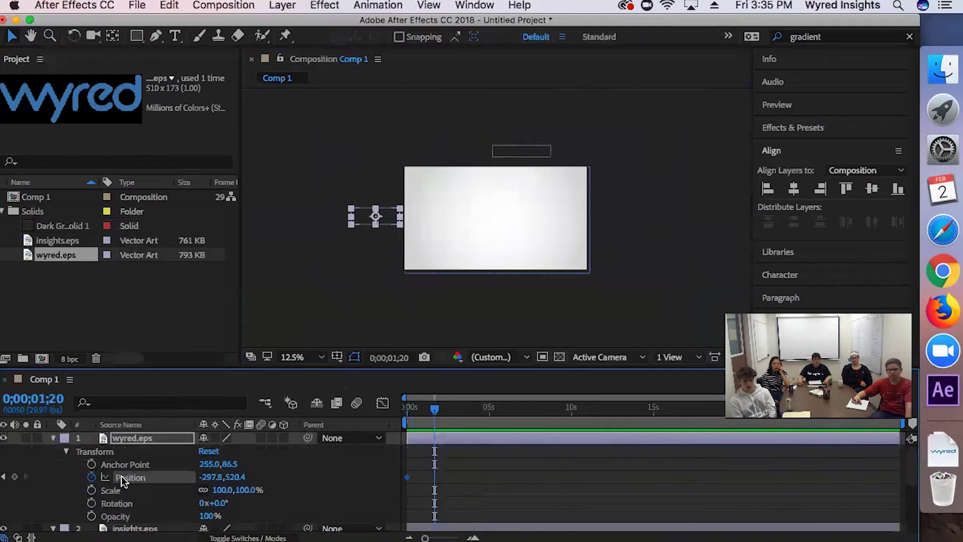
pyautogui.click(387, 219)
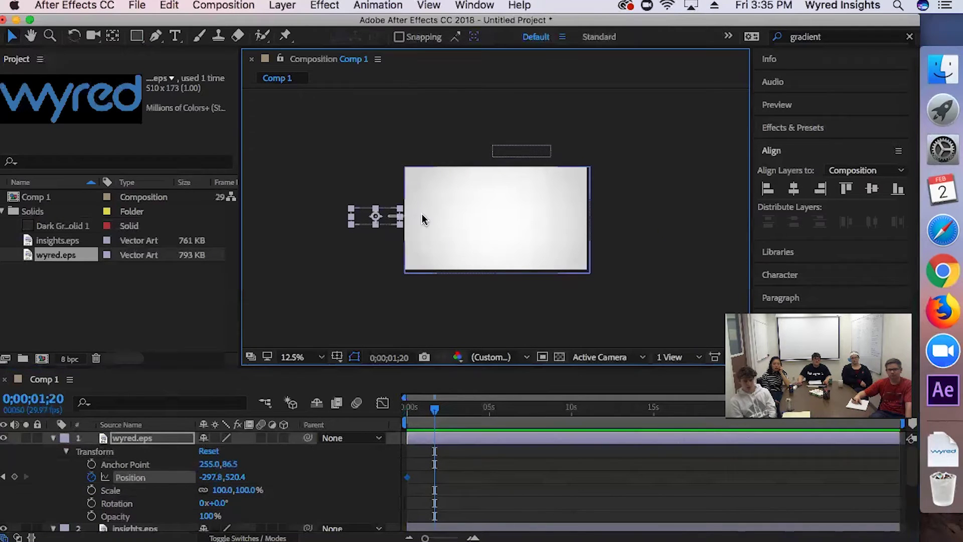
pyautogui.moveTo(371, 219); pyautogui.dragTo(446, 218)
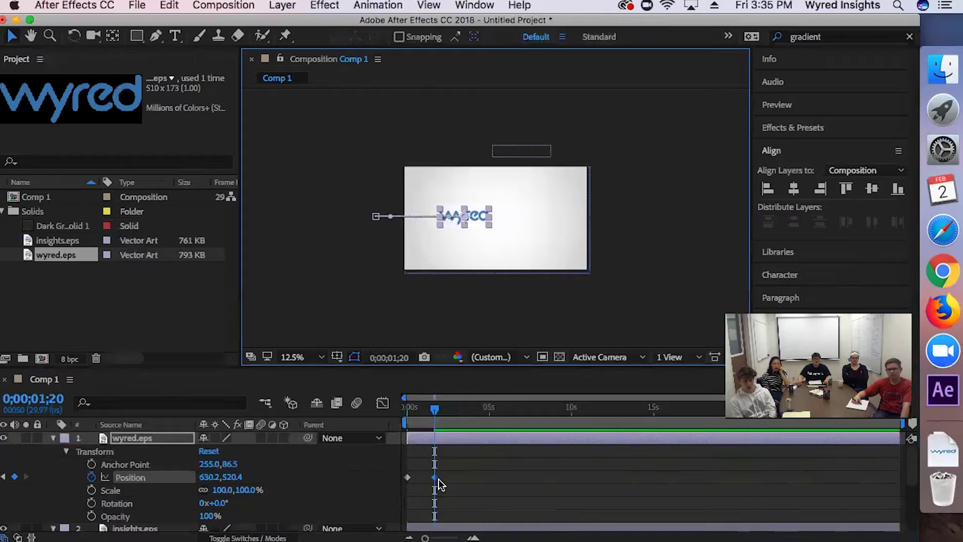
# At 0;00;01;20, move the INSIGHTS artwork straight down into line beside the wyred lettering, and deselect it.
pyautogui.click(538, 156)
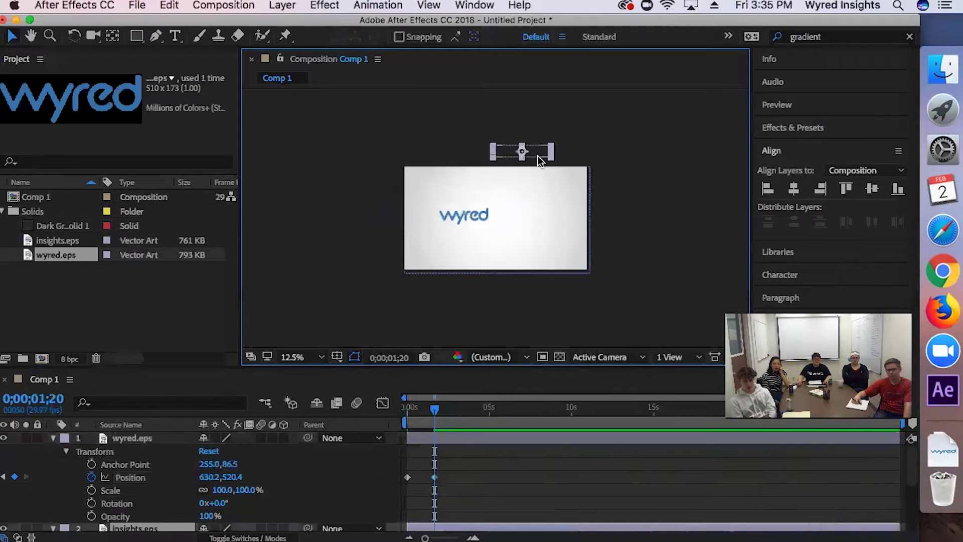
pyautogui.moveTo(535, 156)
pyautogui.mouseDown()
pyautogui.moveTo(535, 204)
pyautogui.moveTo(533, 190)
pyautogui.mouseUp()
pyautogui.moveTo(540, 148); pyautogui.dragTo(537, 216)
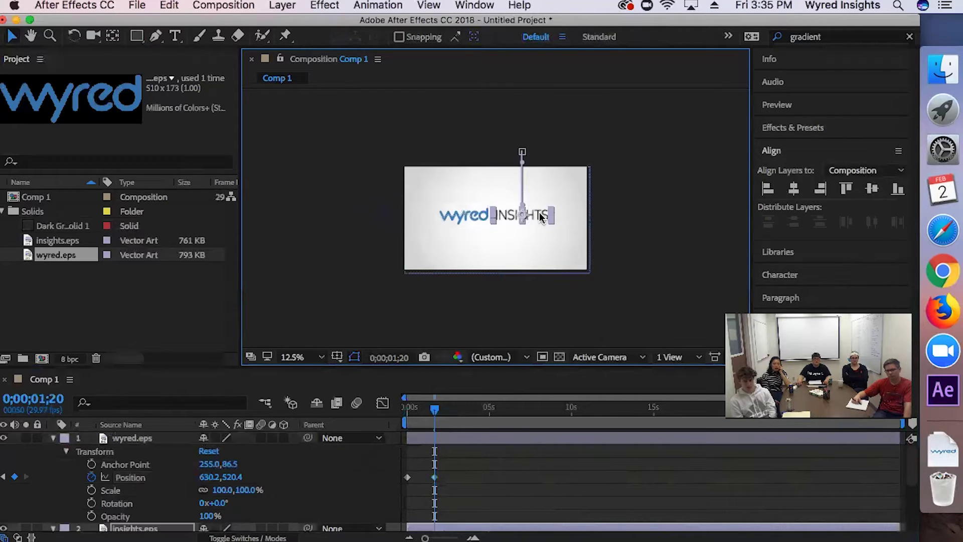
pyautogui.click(387, 198)
# Preview the logo animation from the start of the timeline and return to 0;00;00;00.
pyautogui.moveTo(432, 408); pyautogui.dragTo(386, 408)
pyautogui.press('space')
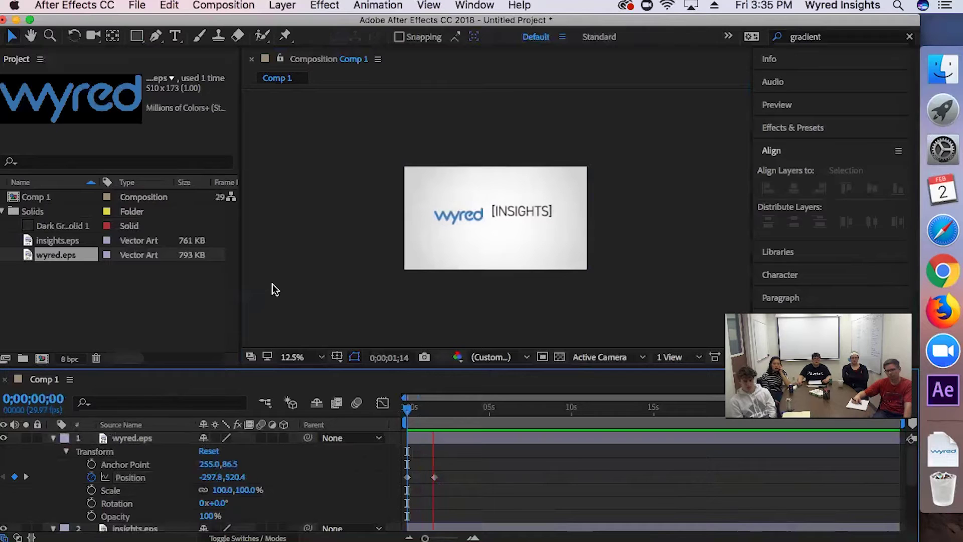
pyautogui.press('space')
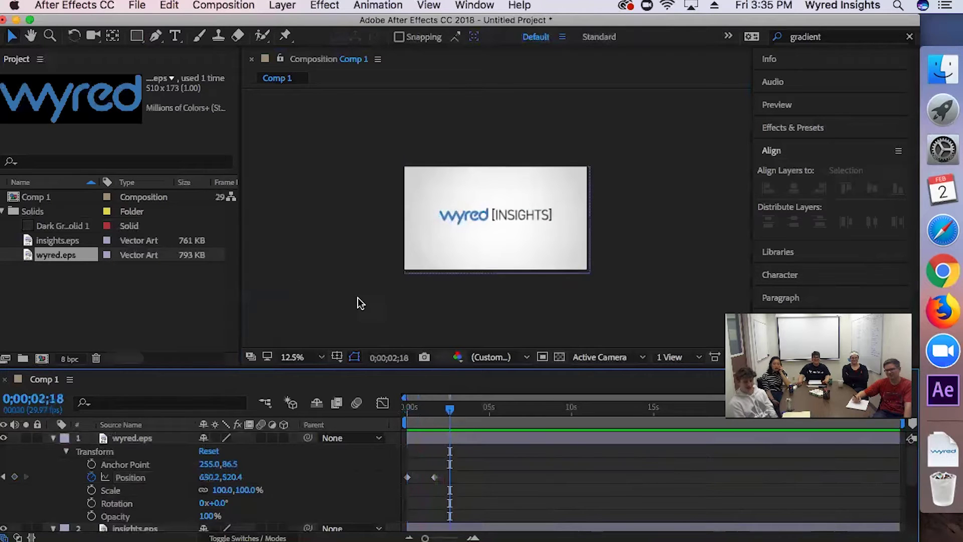
pyautogui.press('Home')
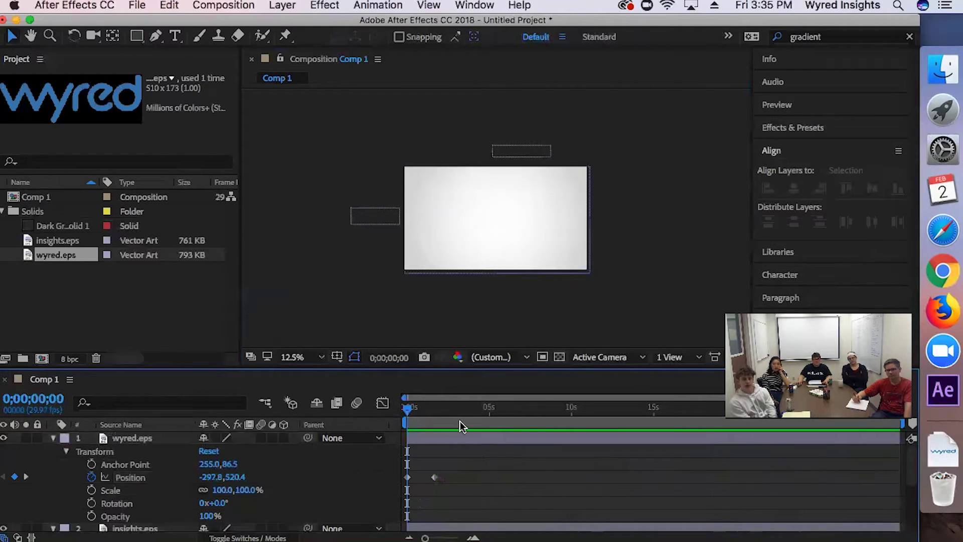
pyautogui.click(435, 477)
pyautogui.doubleClick(435, 477)
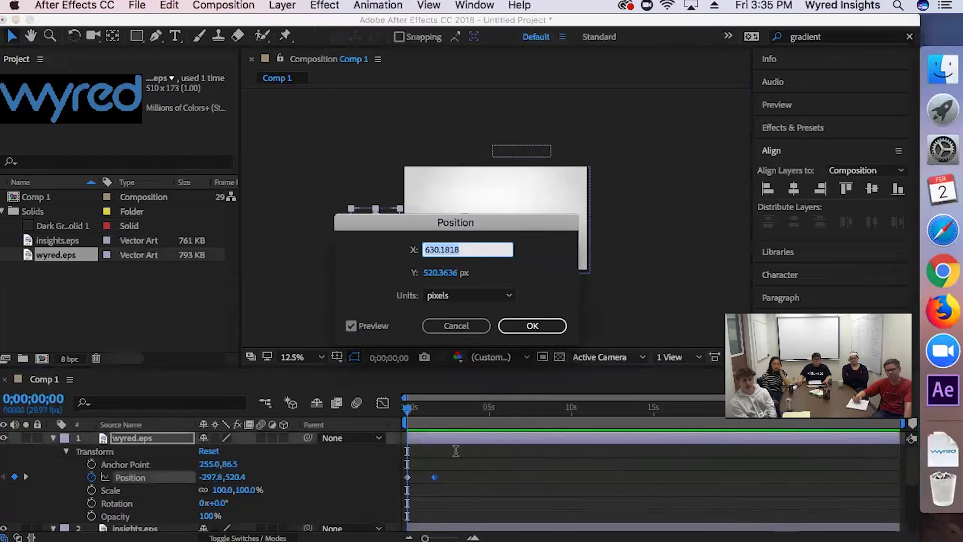
pyautogui.click(473, 324)
# Select the ending Position keyframes of both wyred.eps and insights.eps and move them together to slightly under one second.
pyautogui.scroll(-3, 495, 451)
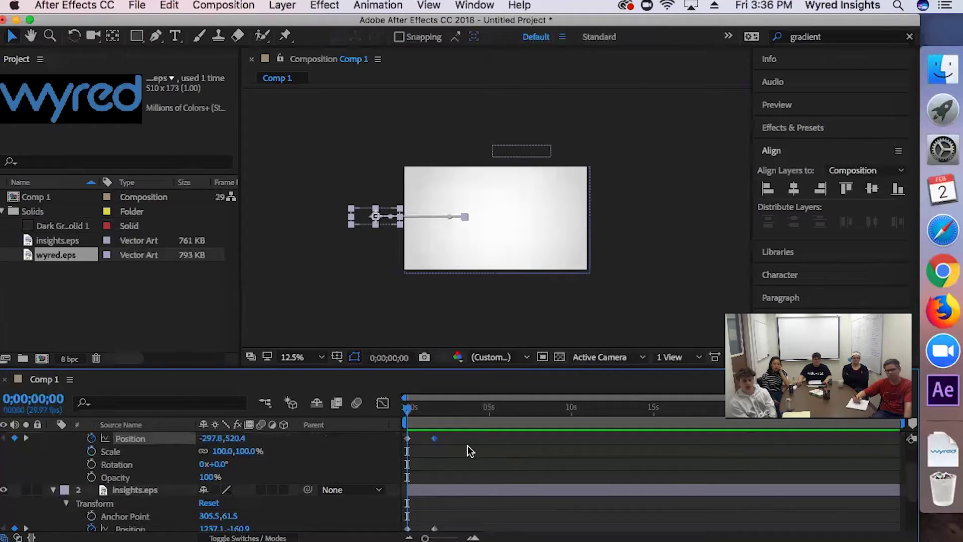
pyautogui.scroll(-2, 446, 519)
pyautogui.click(439, 505)
pyautogui.click(435, 503)
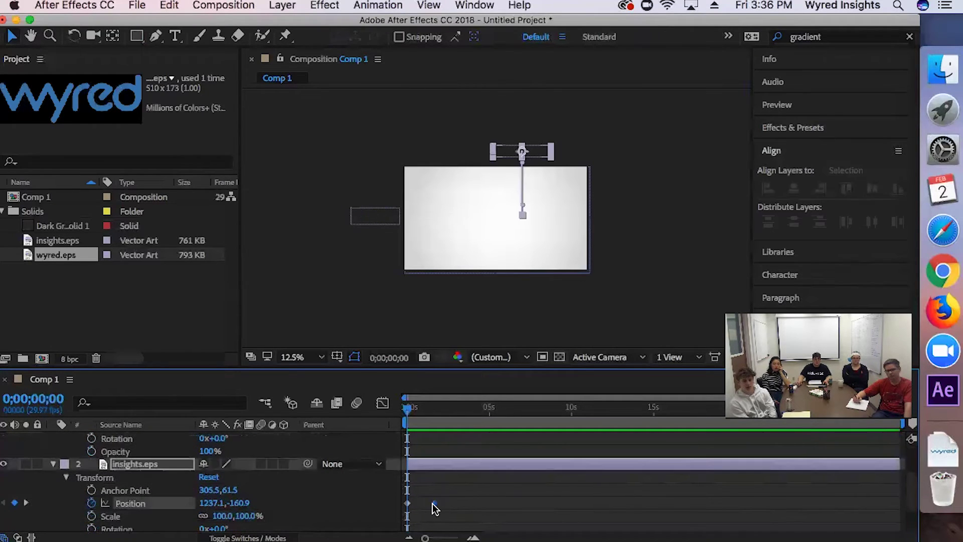
pyautogui.scroll(2, 436, 493)
pyautogui.keyDown('shift'); pyautogui.click(434, 439); pyautogui.keyUp('shift')
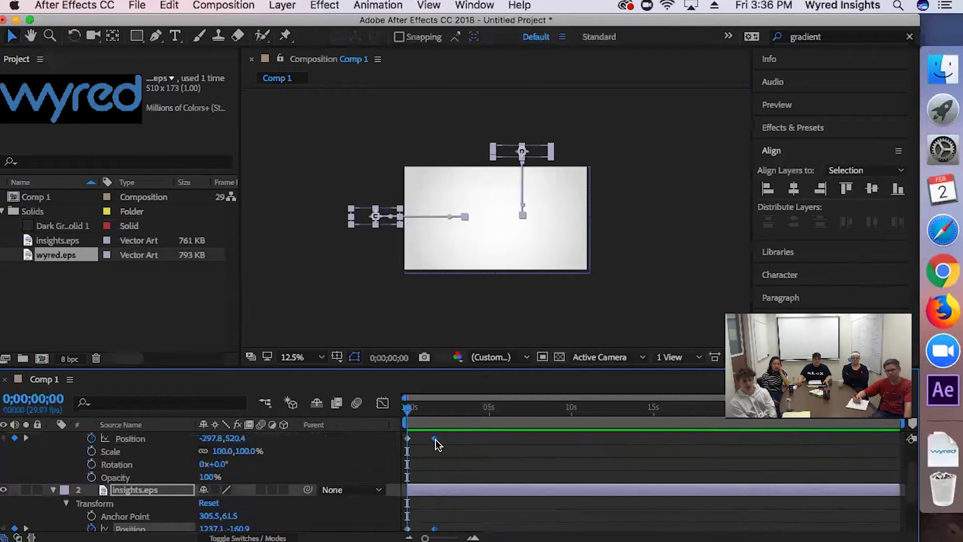
pyautogui.moveTo(435, 439); pyautogui.dragTo(422, 441)
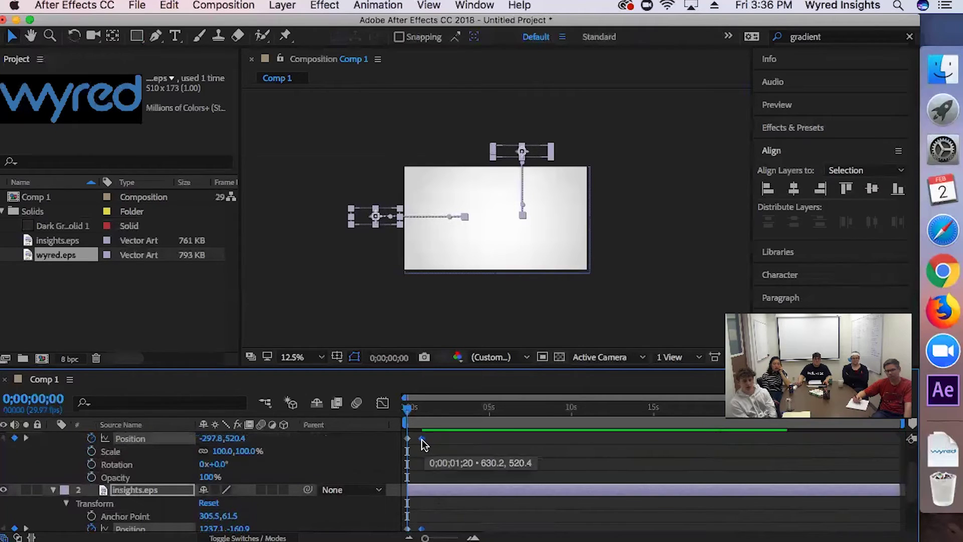
# Play back the shortened logo animation from the beginning to check its speed.
pyautogui.press('space')
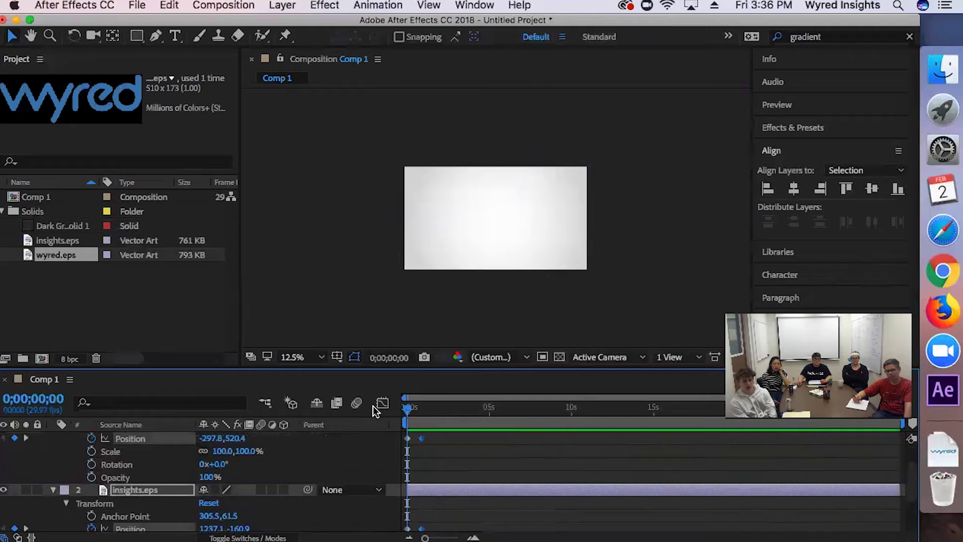
pyautogui.press('space')
pyautogui.click(404, 407)
pyautogui.press('space')
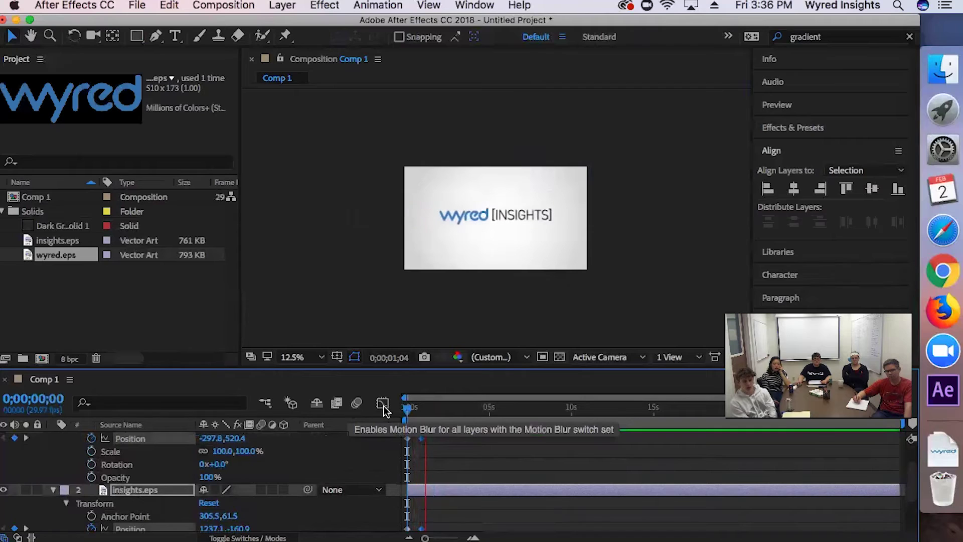
pyautogui.press('space')
# Move both layers' ending Position keyframes even earlier, to about half a second, and preview the faster entrance.
pyautogui.click(422, 437)
pyautogui.moveTo(422, 438); pyautogui.dragTo(394, 407)
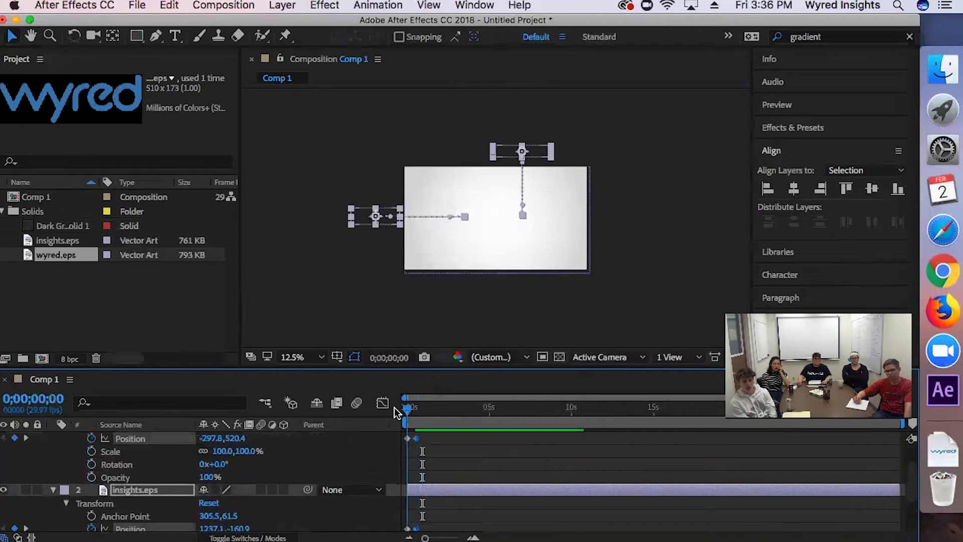
pyautogui.press('space')
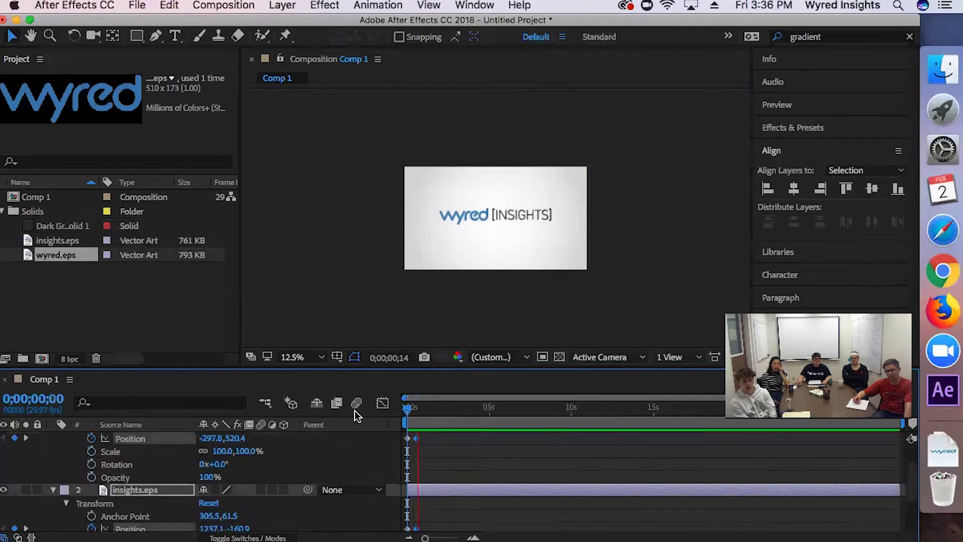
pyautogui.press('space')
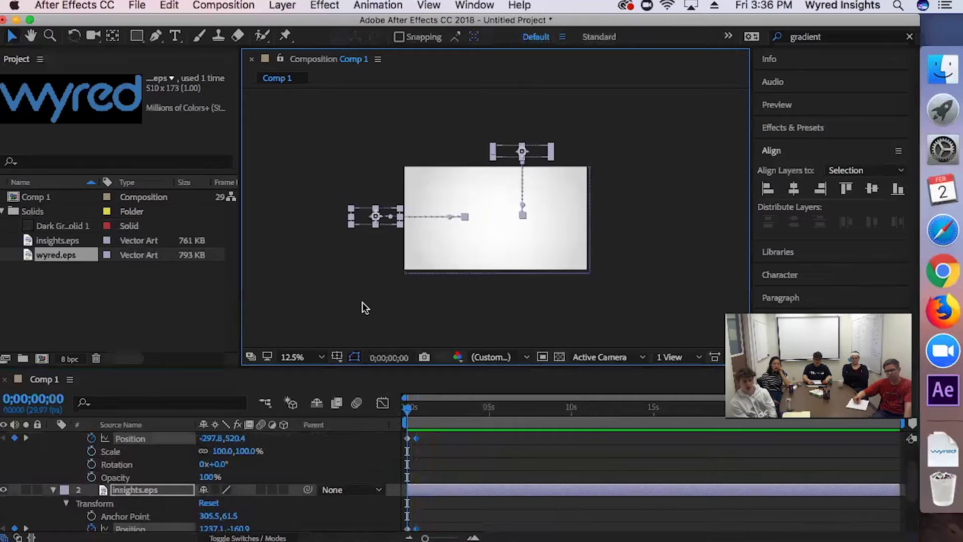
# Enlarge the composition view to 25% and replay the logo entrance from the start.
pyautogui.press('.')
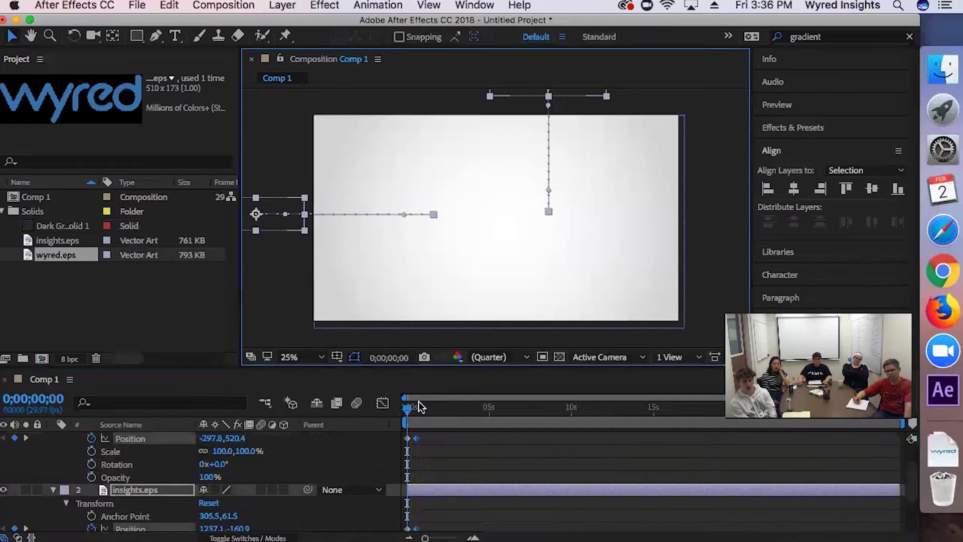
pyautogui.click(406, 413)
pyautogui.press('space')
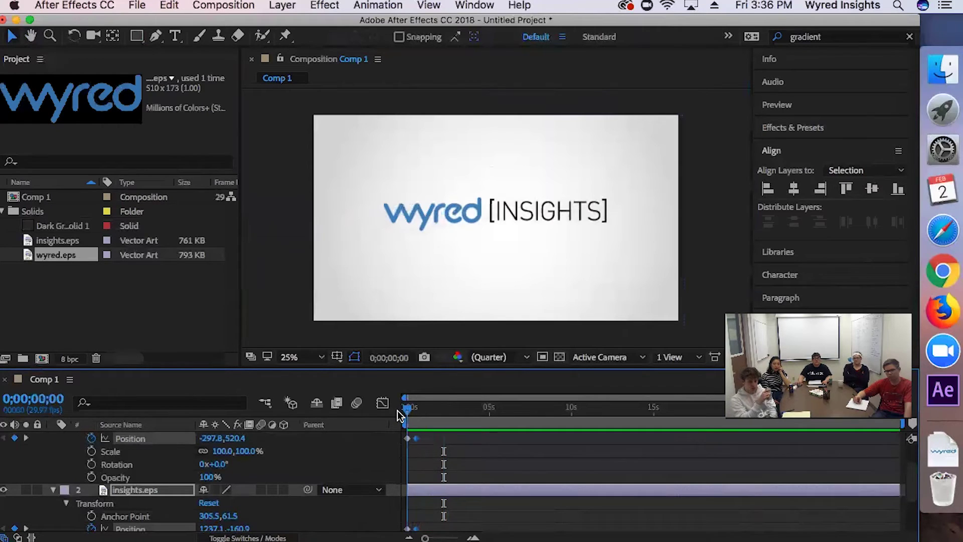
pyautogui.press('space')
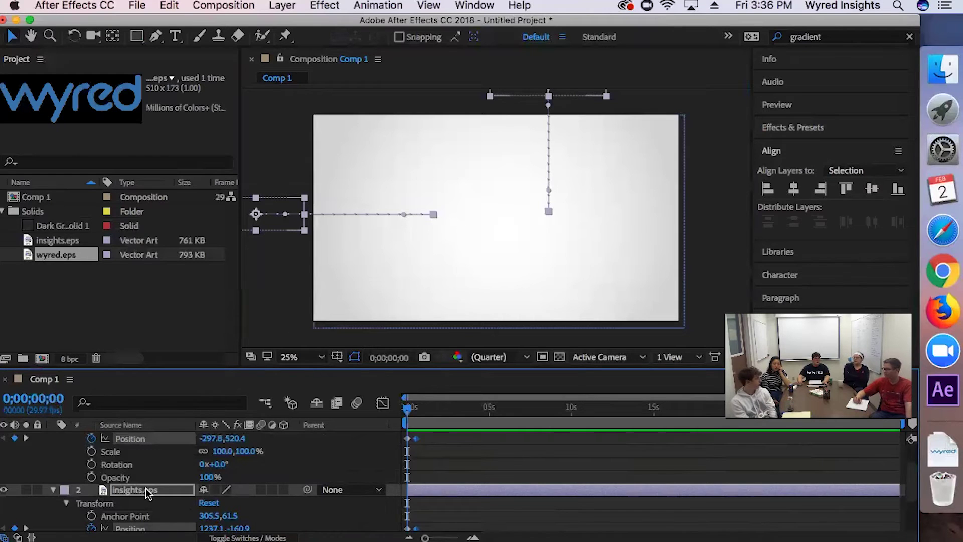
# Deselect the logo layers, preview the entrance without selection outlines, and return to the start of the timeline.
pyautogui.scroll(2, 200, 487)
pyautogui.moveTo(405, 413)
pyautogui.mouseDown()
pyautogui.moveTo(423, 413)
pyautogui.moveTo(394, 416)
pyautogui.mouseUp()
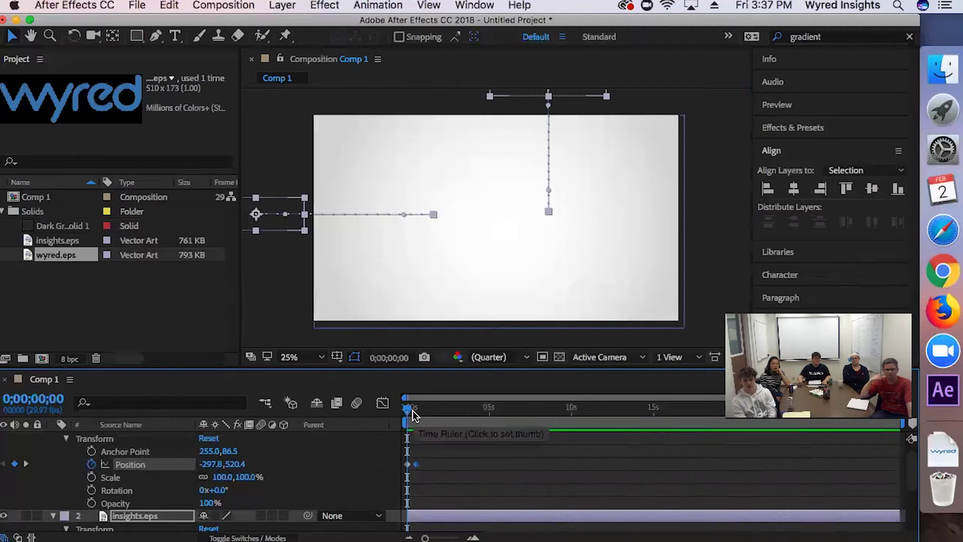
pyautogui.moveTo(406, 409); pyautogui.dragTo(370, 404)
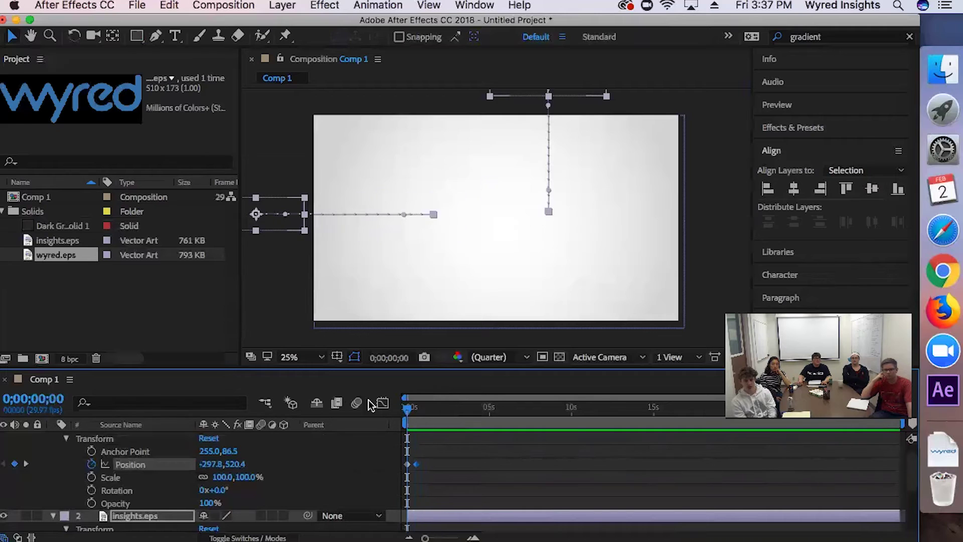
pyautogui.click(267, 331)
pyautogui.press('space')
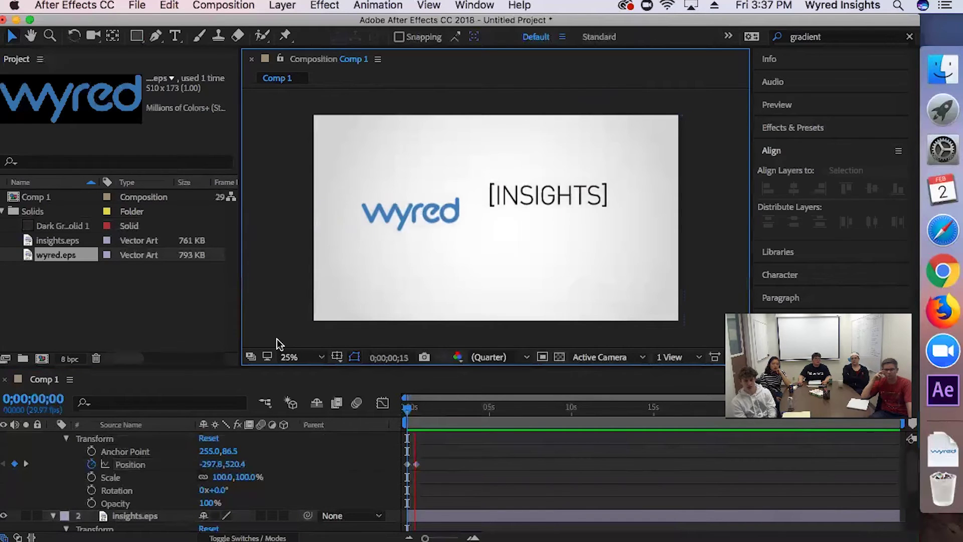
pyautogui.moveTo(435, 413); pyautogui.dragTo(382, 410)
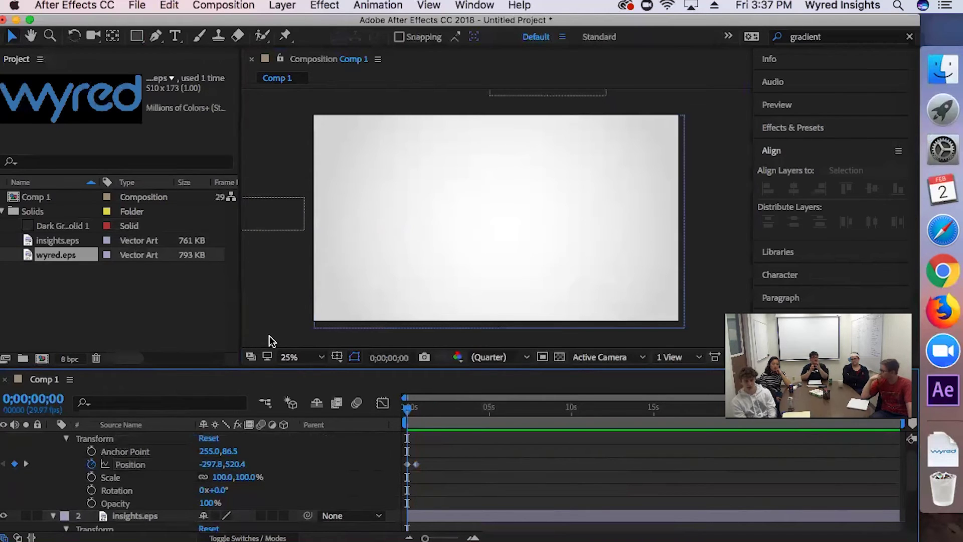
# Collapse the Transform groups of wyred.eps and insights.eps, and select the wyred.eps layer.
pyautogui.click(67, 439)
pyautogui.click(66, 465)
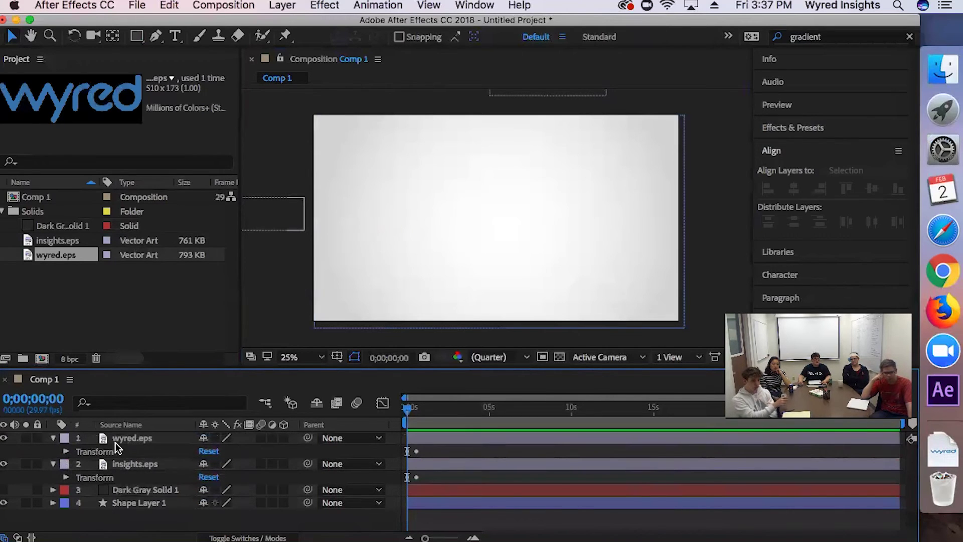
pyautogui.click(150, 439)
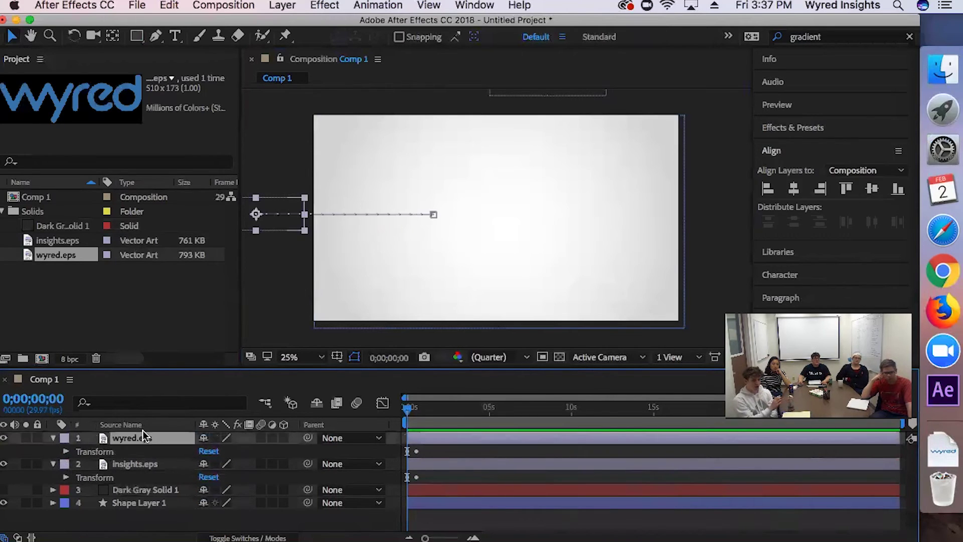
pyautogui.click(216, 5)
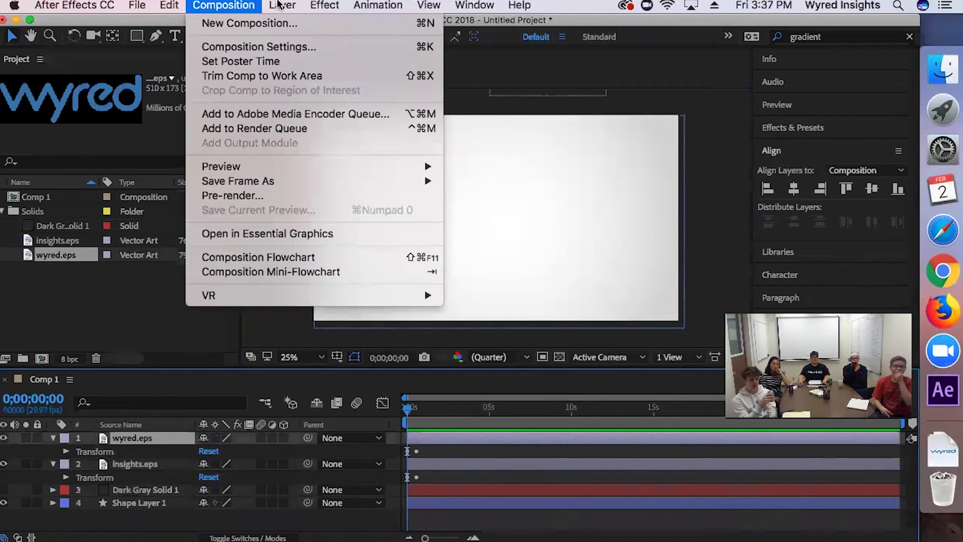
pyautogui.moveTo(286, 5)
pyautogui.moveTo(289, 26)
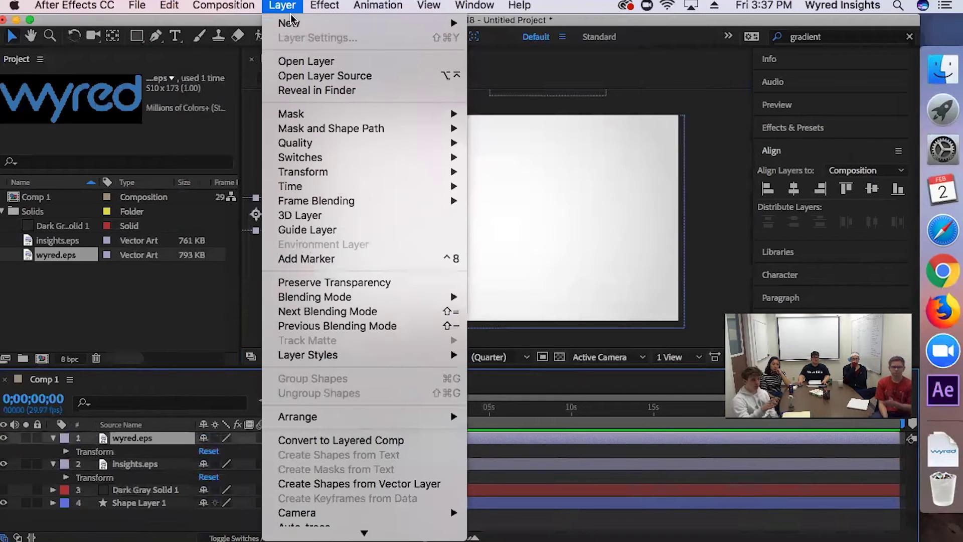
pyautogui.click(321, 215)
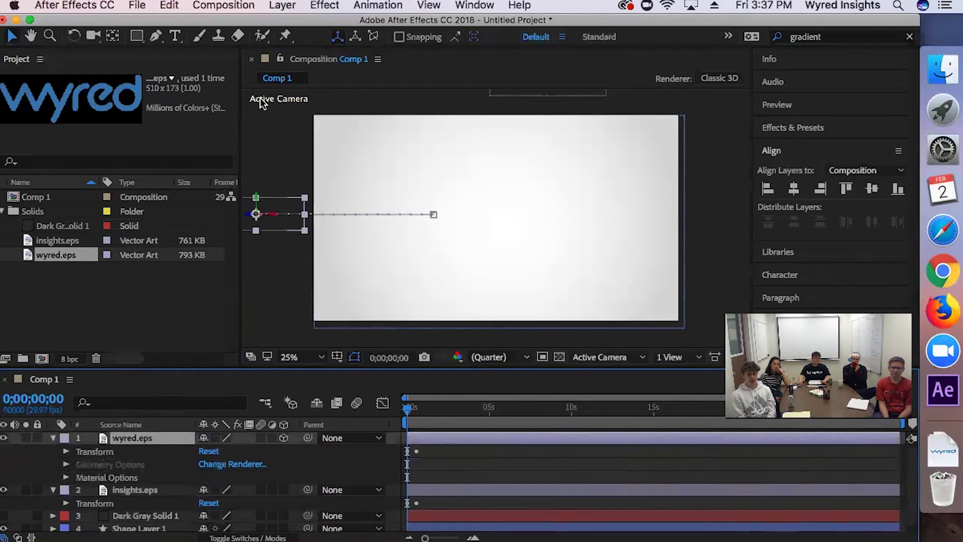
pyautogui.press('super+z')
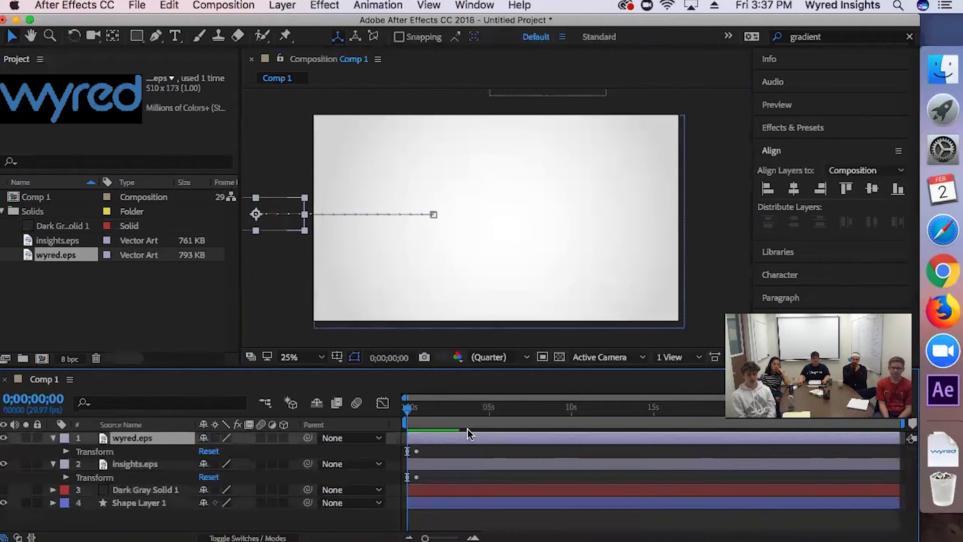
# Move the current time to 0;00;00;21 and convert the wyred.eps layer to a 3D layer.
pyautogui.moveTo(407, 409); pyautogui.dragTo(418, 407)
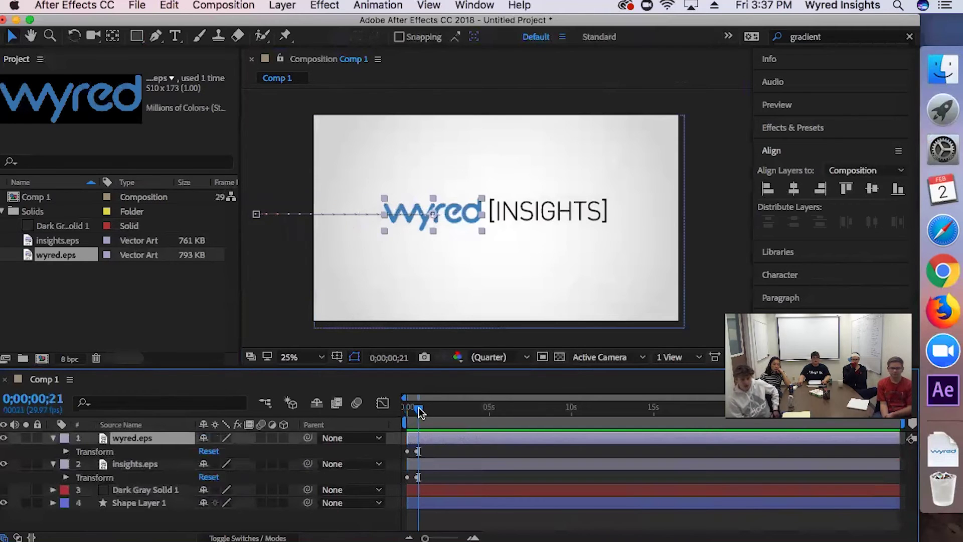
pyautogui.click(249, 5)
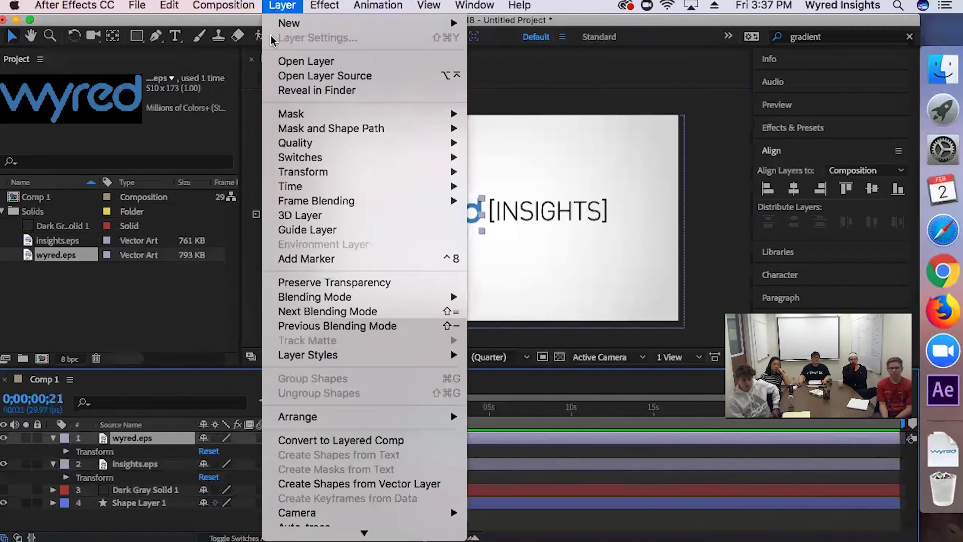
pyautogui.click(290, 215)
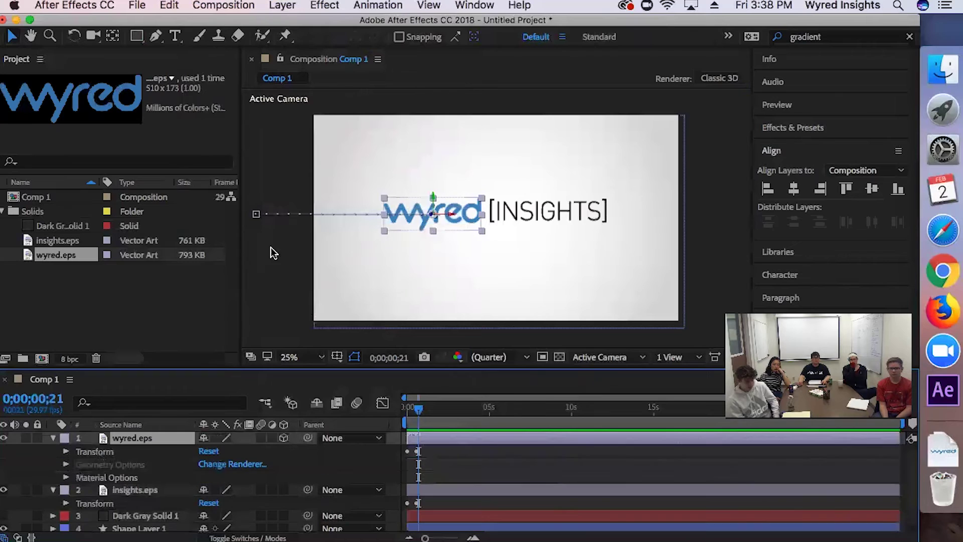
# Start a new light layer and keep Spot as its light type after checking the available types.
pyautogui.click(221, 5)
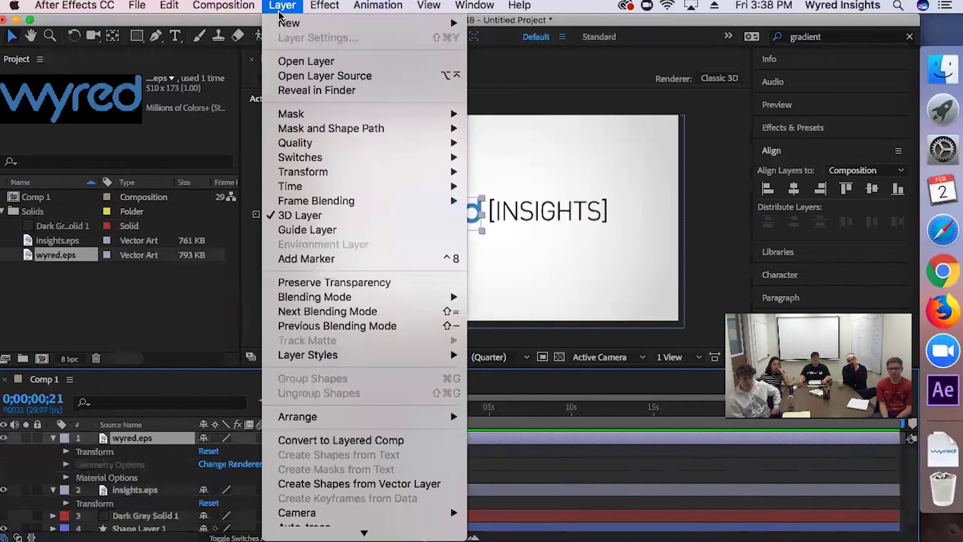
pyautogui.moveTo(286, 22)
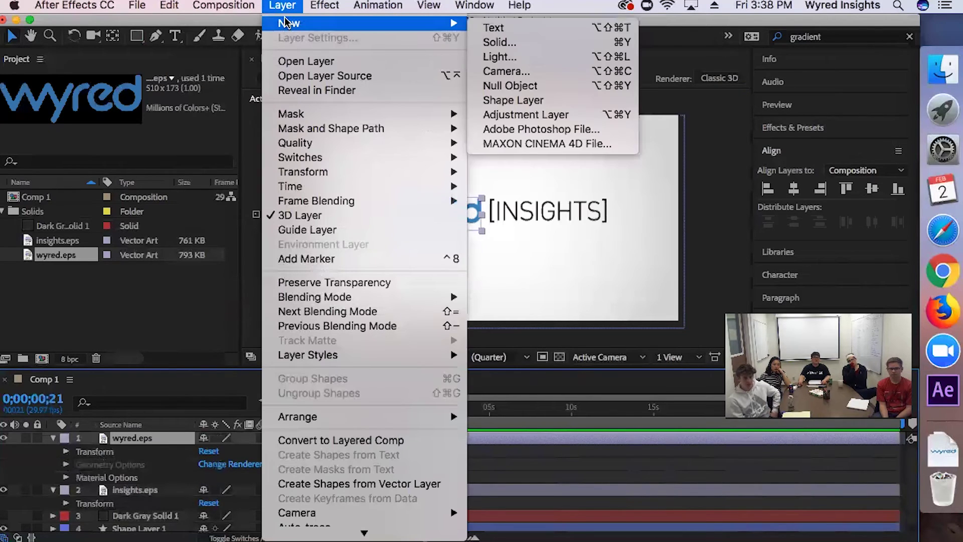
pyautogui.click(592, 59)
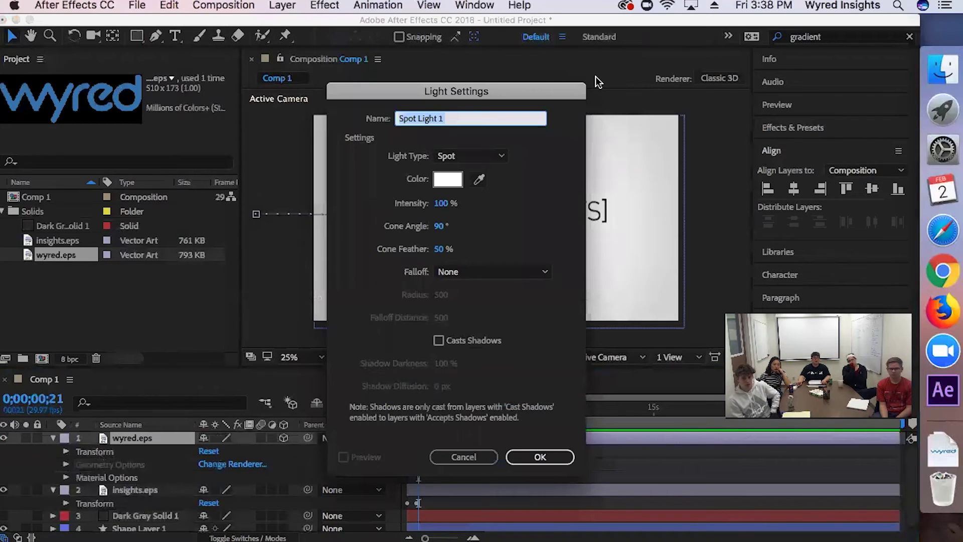
pyautogui.moveTo(507, 95); pyautogui.dragTo(258, 127)
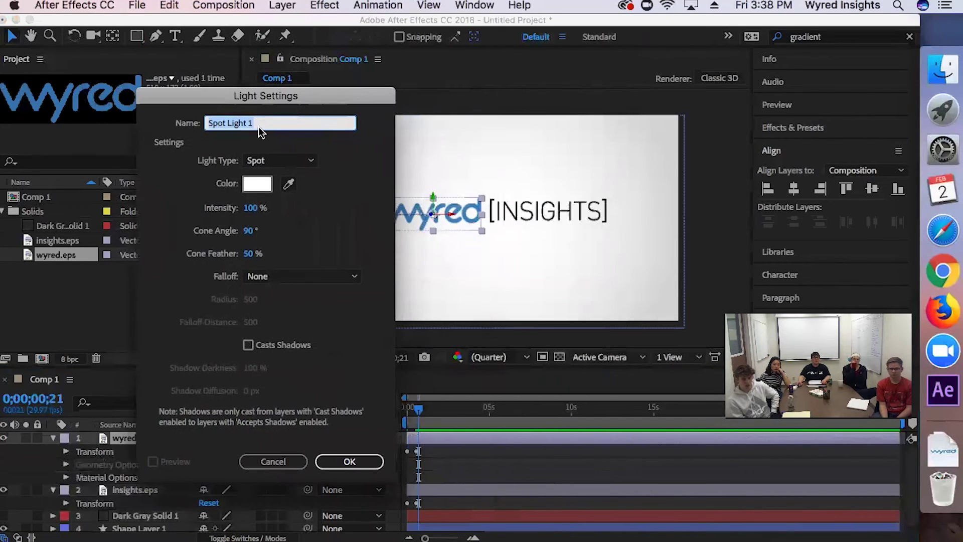
pyautogui.click(275, 159)
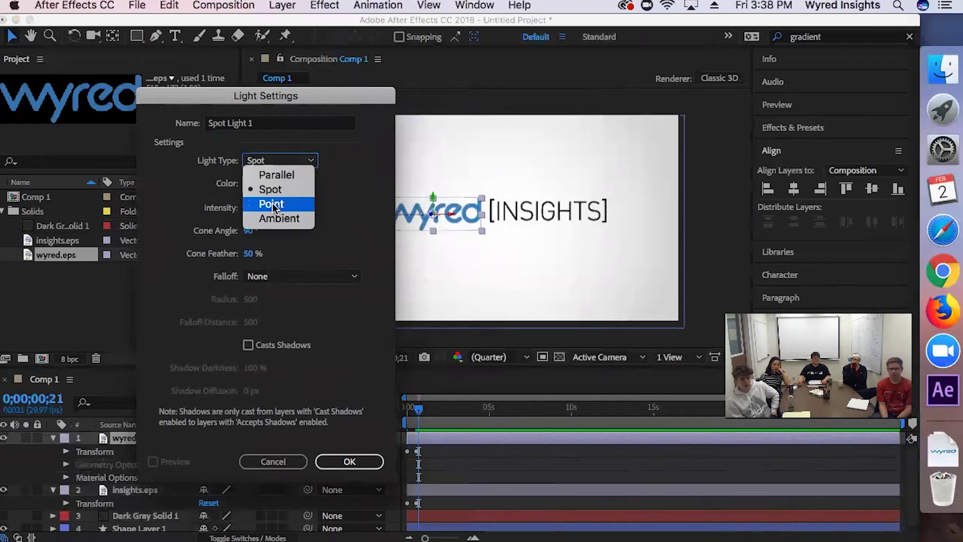
pyautogui.click(327, 150)
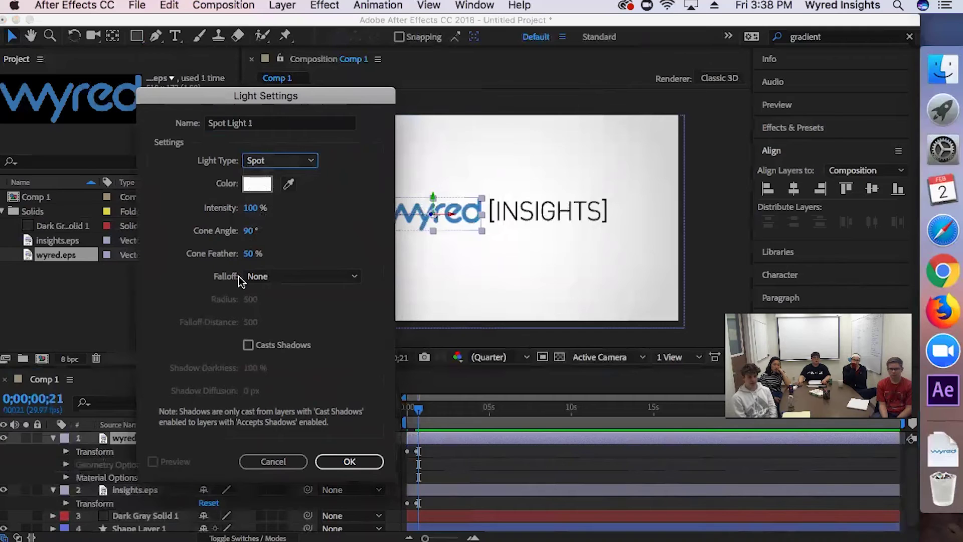
# Adjust the spot light's Cone Feather and create the light with its other settings at their defaults.
pyautogui.click(251, 250)
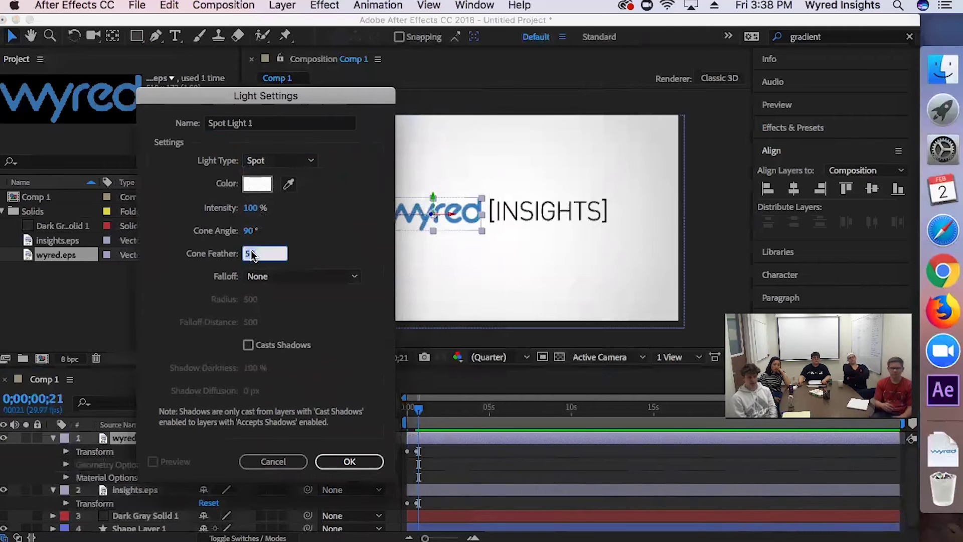
pyautogui.click(302, 250)
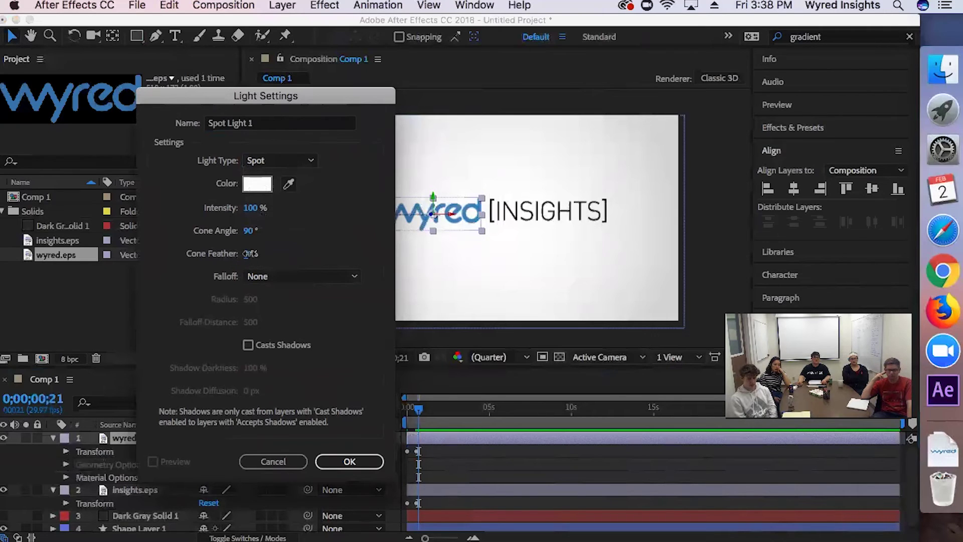
pyautogui.moveTo(254, 252); pyautogui.dragTo(327, 389)
pyautogui.click(327, 455)
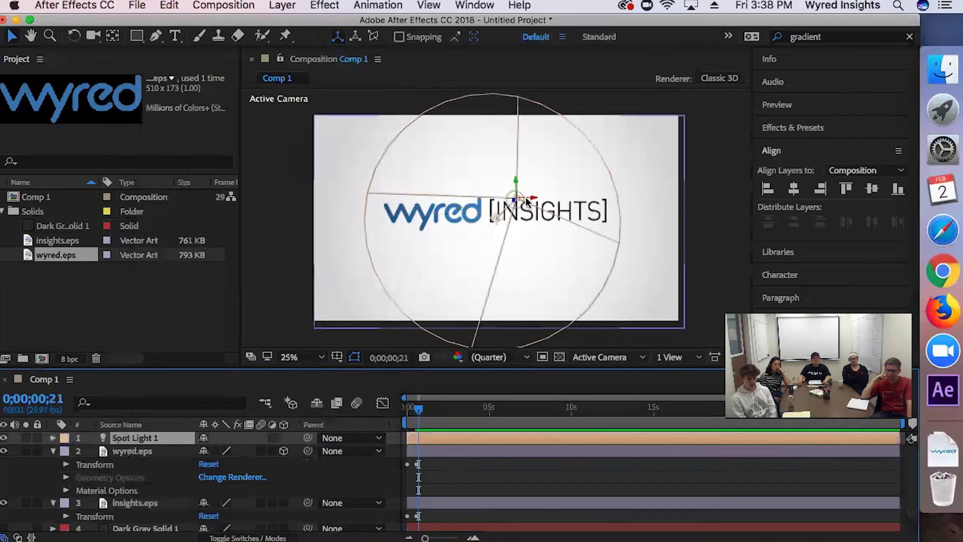
# Move the spot light past the wyred logo and, at the start of the timeline, place it off-frame over the wyred.eps layer.
pyautogui.moveTo(511, 209); pyautogui.dragTo(243, 202)
pyautogui.moveTo(176, 224)
pyautogui.mouseDown()
pyautogui.moveTo(117, 237)
pyautogui.moveTo(344, 236)
pyautogui.moveTo(453, 219)
pyautogui.moveTo(184, 223)
pyautogui.mouseUp()
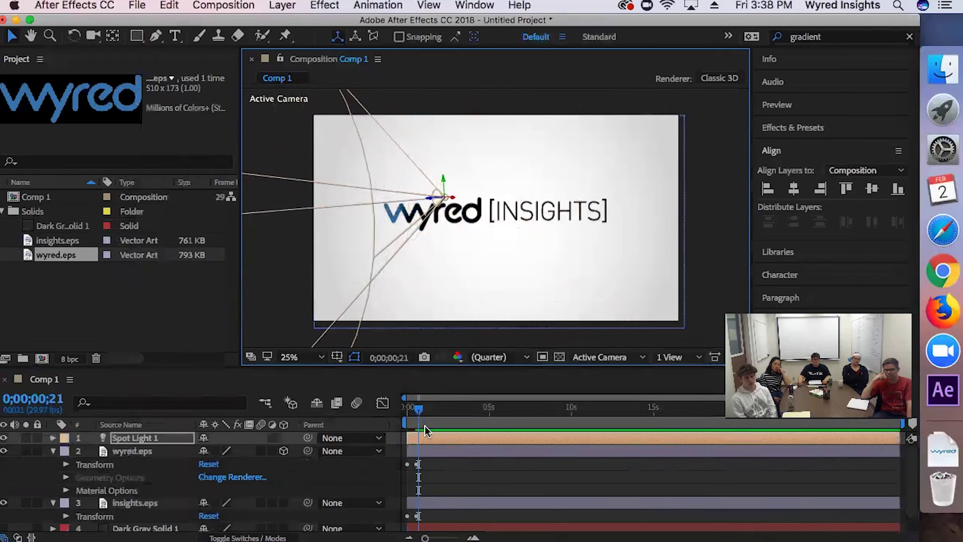
pyautogui.moveTo(422, 416); pyautogui.dragTo(385, 412)
pyautogui.press(',')
pyautogui.press('.')
pyautogui.moveTo(444, 198); pyautogui.dragTo(251, 226)
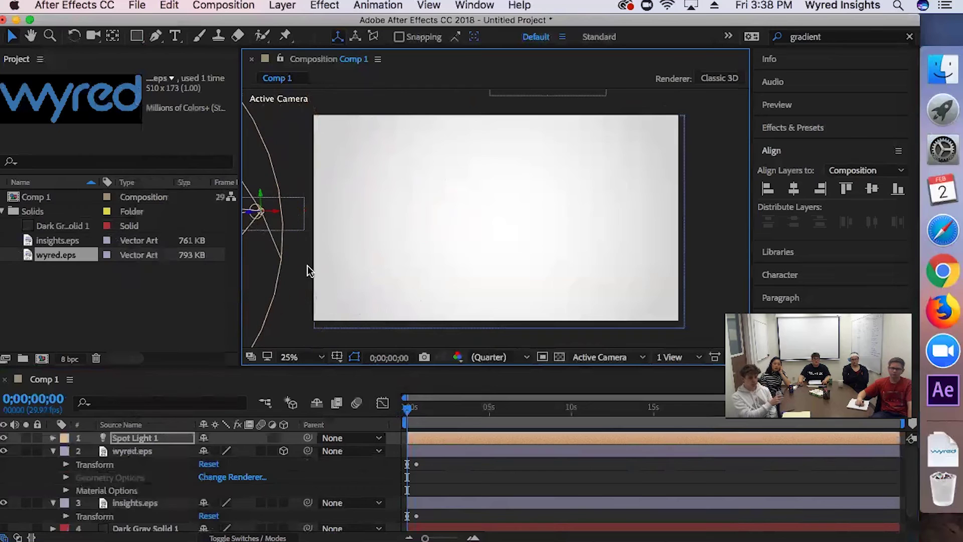
# At 0;00;00;22, bring the spot light back over the logo and readjust its placement around the wyred lettering.
pyautogui.moveTo(410, 415); pyautogui.dragTo(423, 413)
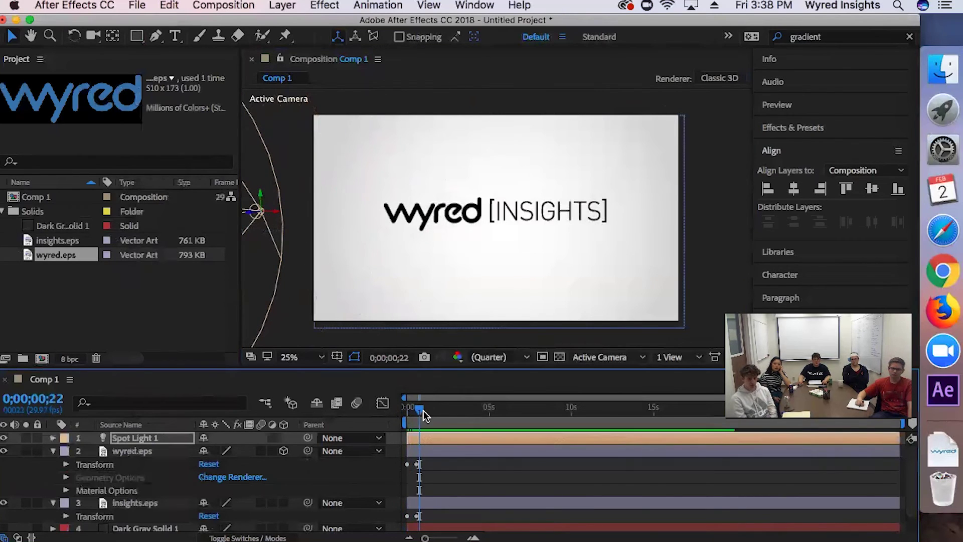
pyautogui.moveTo(257, 212); pyautogui.dragTo(520, 209)
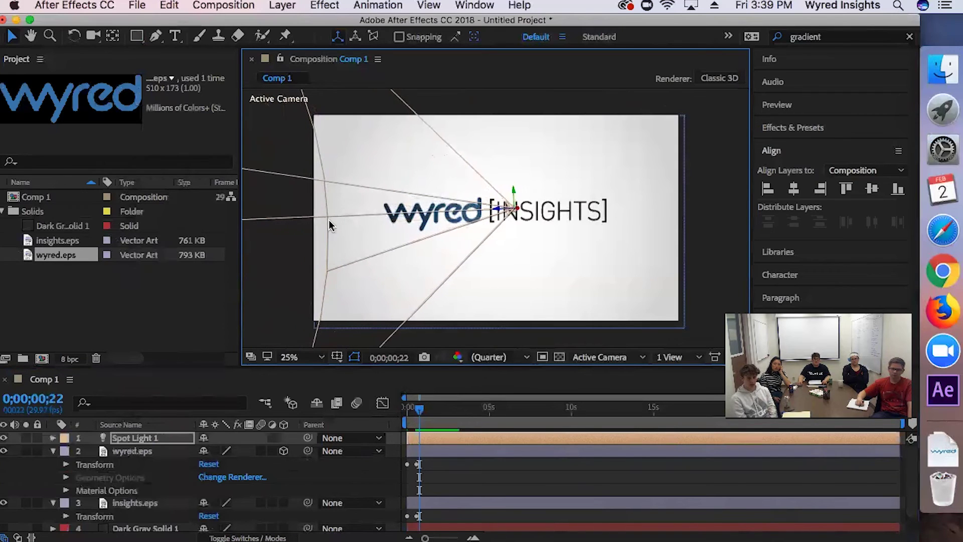
pyautogui.press('space')
pyautogui.moveTo(317, 220); pyautogui.dragTo(672, 218)
pyautogui.moveTo(400, 222); pyautogui.dragTo(714, 202)
pyautogui.press('space')
pyautogui.moveTo(600, 226); pyautogui.dragTo(323, 233)
pyautogui.moveTo(548, 211); pyautogui.dragTo(504, 206)
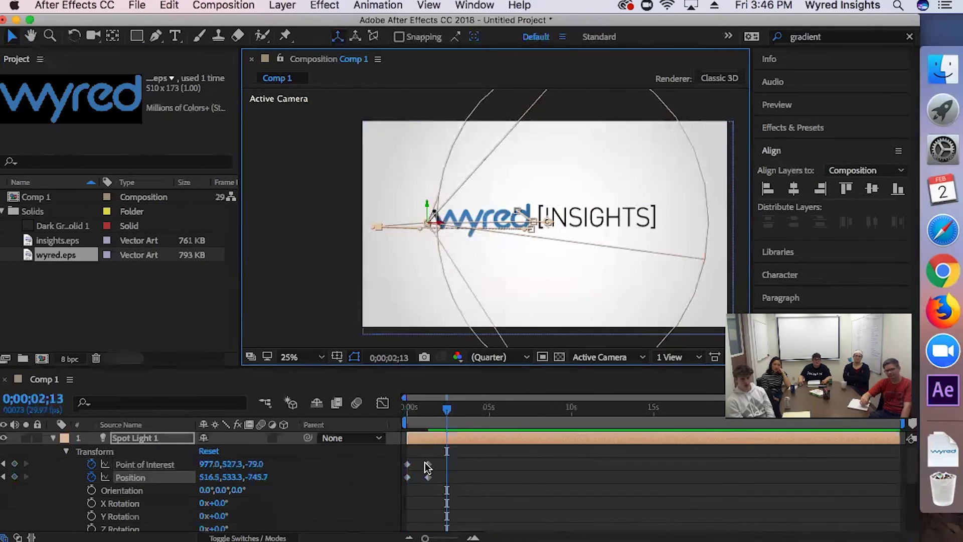
# At 0;00;02;13, shift the spot light just beyond the left end of the wyred lettering, with Position about 427.7, 533.3, -684.3.
pyautogui.click(426, 463)
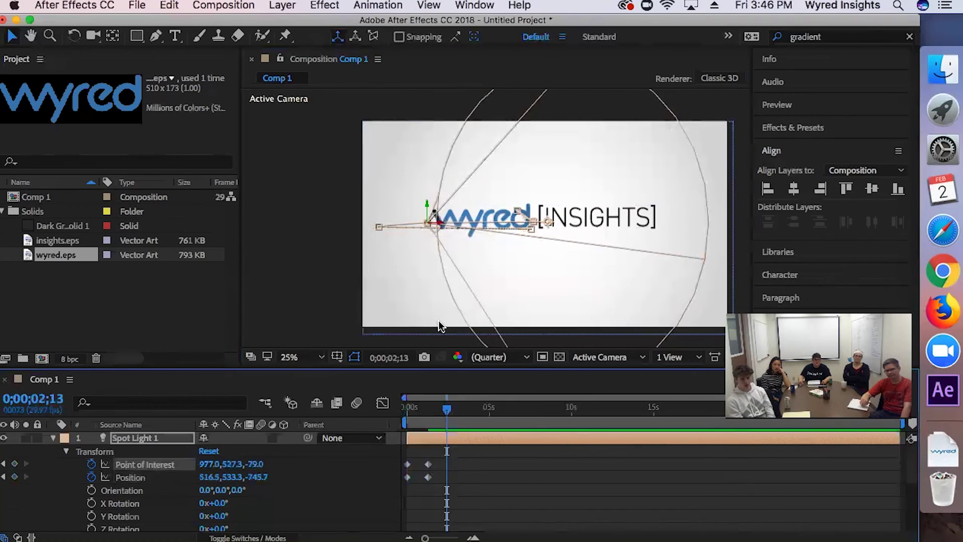
pyautogui.click(428, 464)
pyautogui.moveTo(437, 226); pyautogui.dragTo(416, 222)
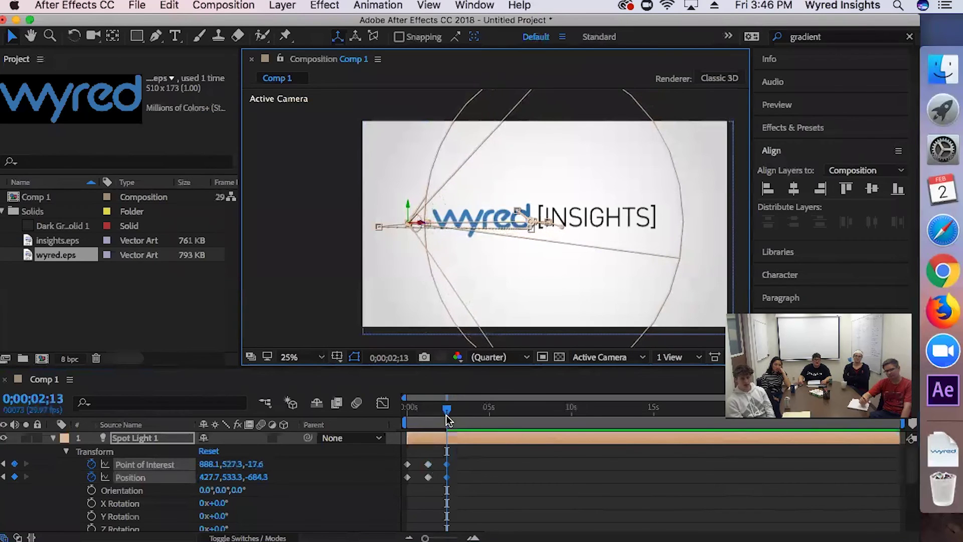
# Delete the spot light's middle Point of Interest keyframe and preview the light sweep from the start.
pyautogui.click(435, 459)
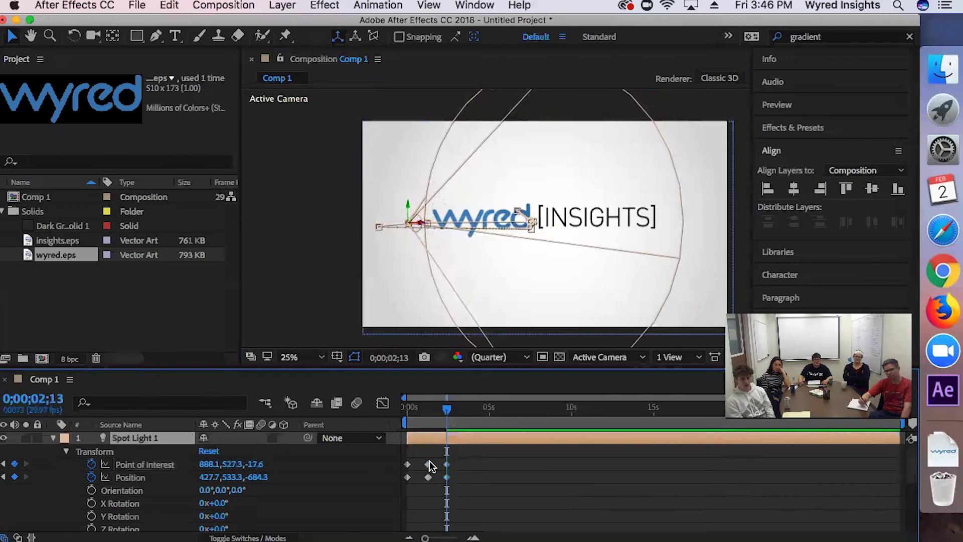
pyautogui.click(428, 463)
pyautogui.rightClick(429, 468)
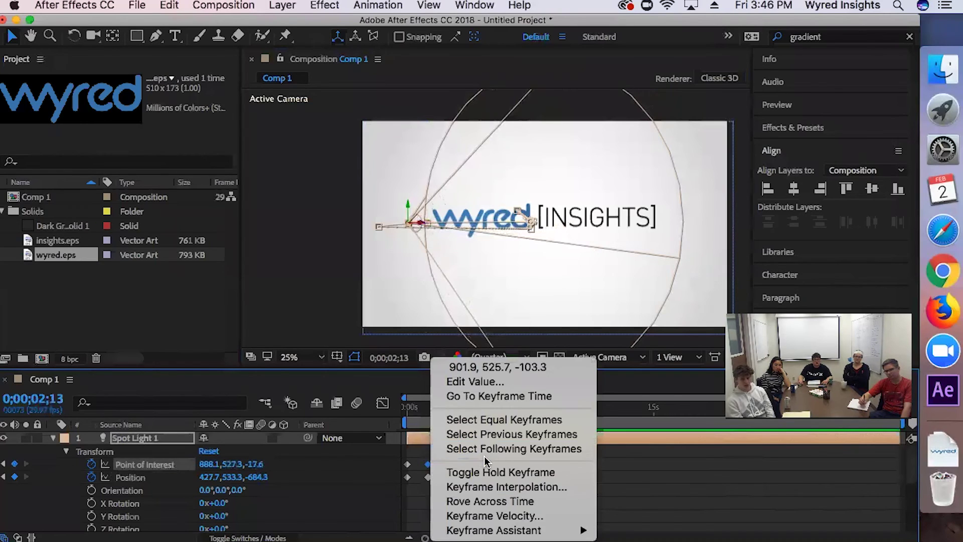
pyautogui.click(429, 469)
pyautogui.press('Delete')
pyautogui.moveTo(446, 407); pyautogui.dragTo(384, 415)
pyautogui.press('space')
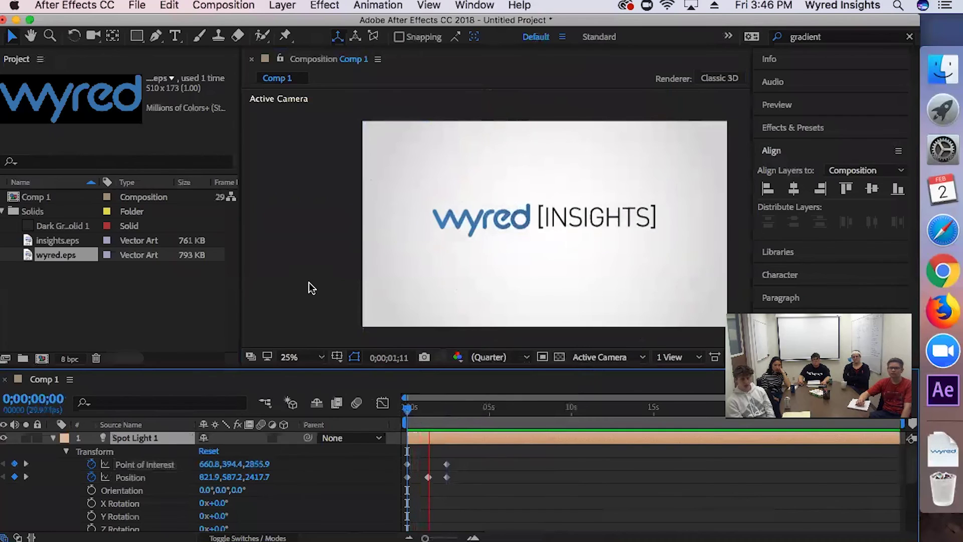
pyautogui.press('space')
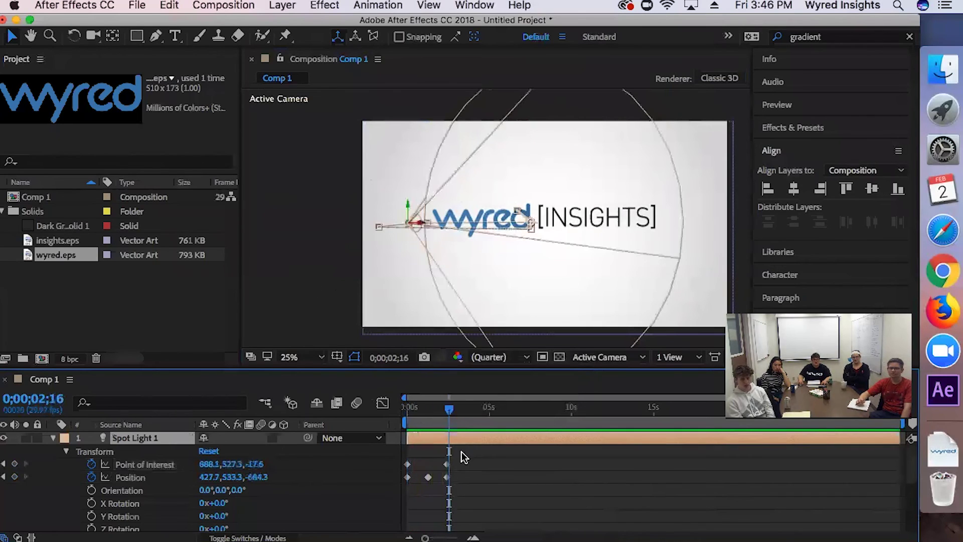
# Delete the spot light's middle Position keyframe at 0;00;01;09.
pyautogui.click(447, 466)
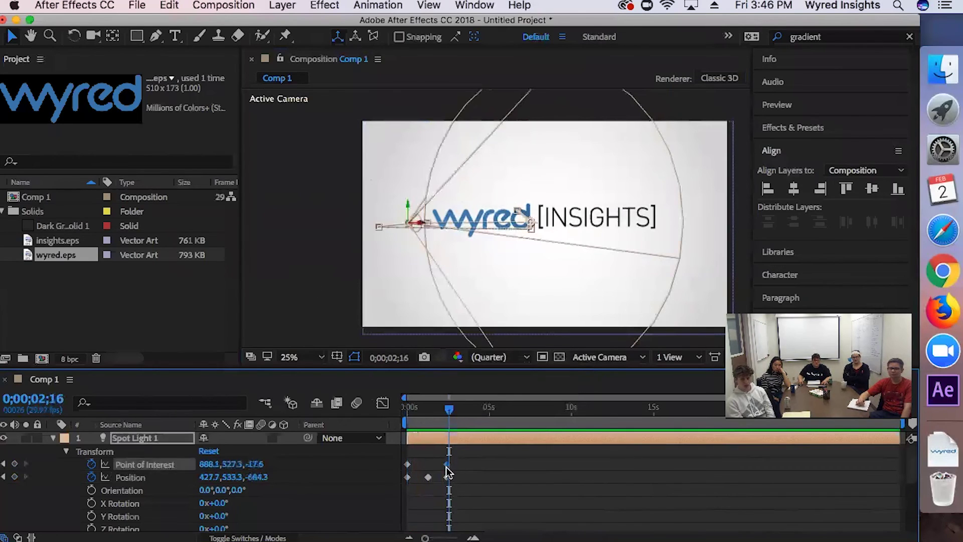
pyautogui.click(446, 478)
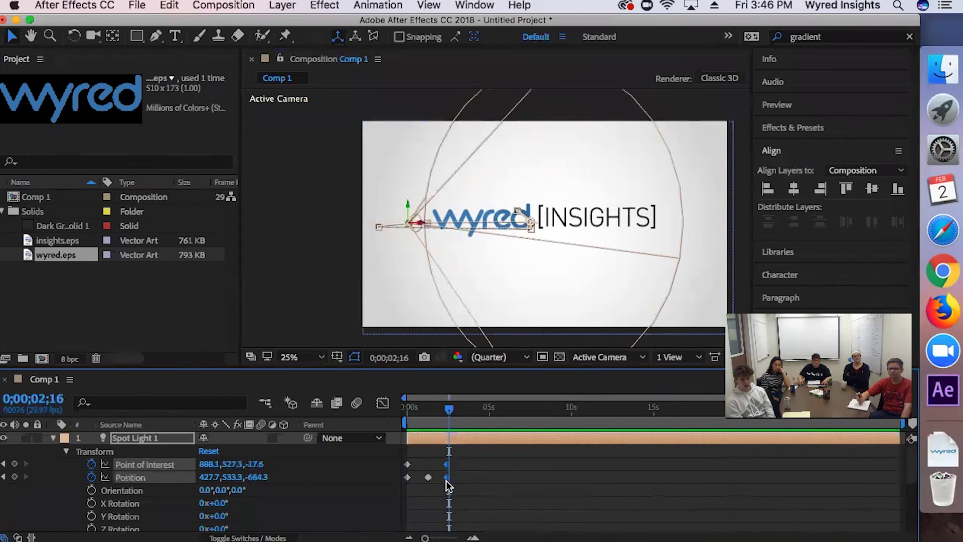
pyautogui.click(432, 483)
pyautogui.click(429, 477)
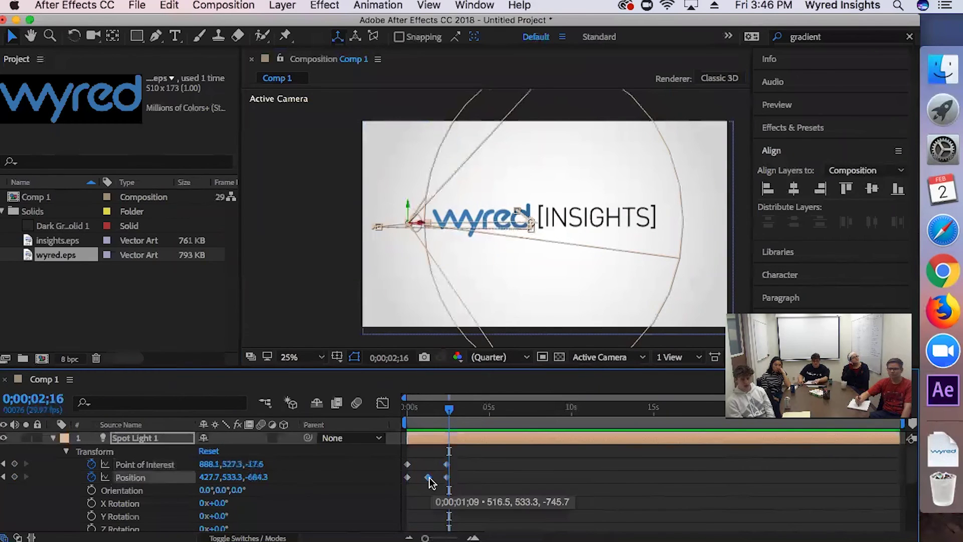
pyautogui.press('Delete')
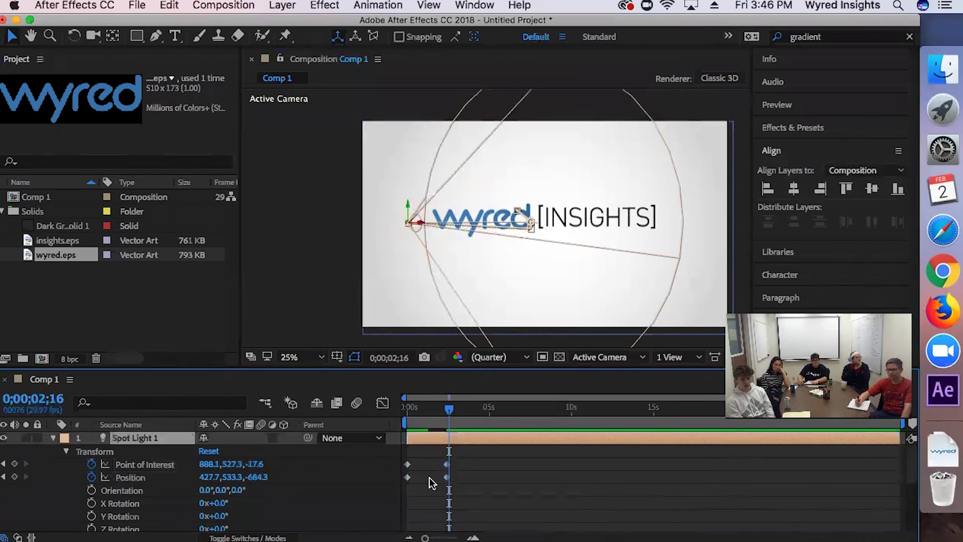
# Move the spot light's ending Point of Interest and Position keyframes earlier, to just under two seconds, and preview the sweep from the start.
pyautogui.click(445, 464)
pyautogui.keyDown('shift'); pyautogui.click(444, 477); pyautogui.keyUp('shift')
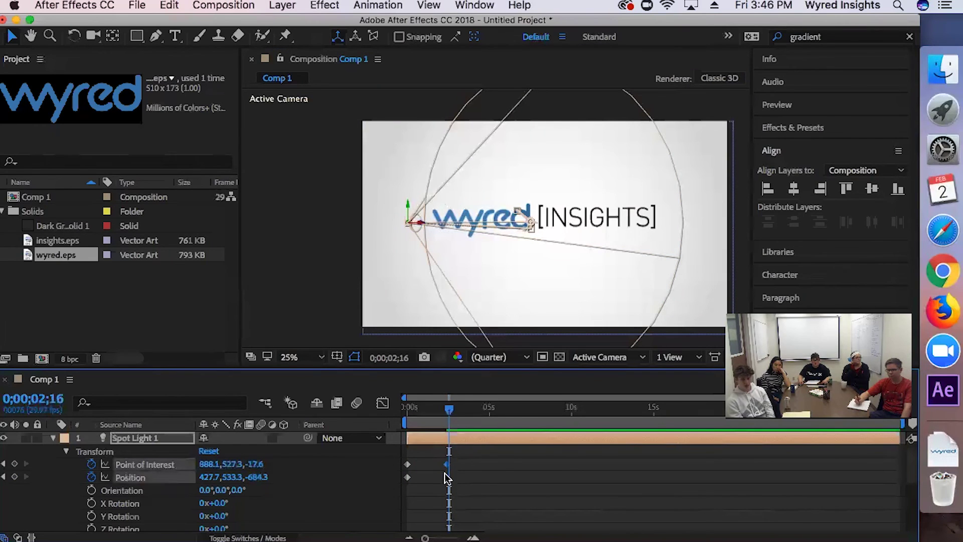
pyautogui.moveTo(447, 471); pyautogui.dragTo(439, 471)
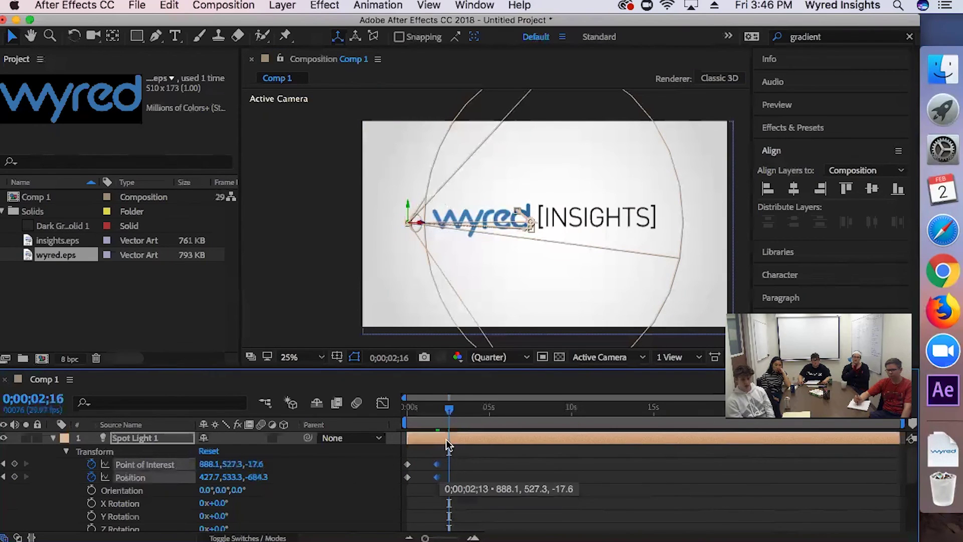
pyautogui.moveTo(449, 409); pyautogui.dragTo(377, 412)
pyautogui.press('space')
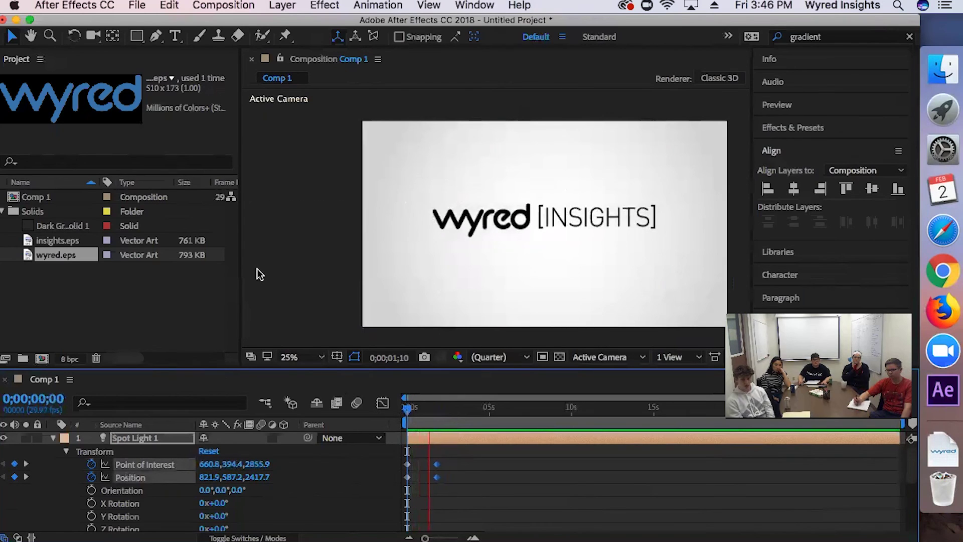
pyautogui.press('space')
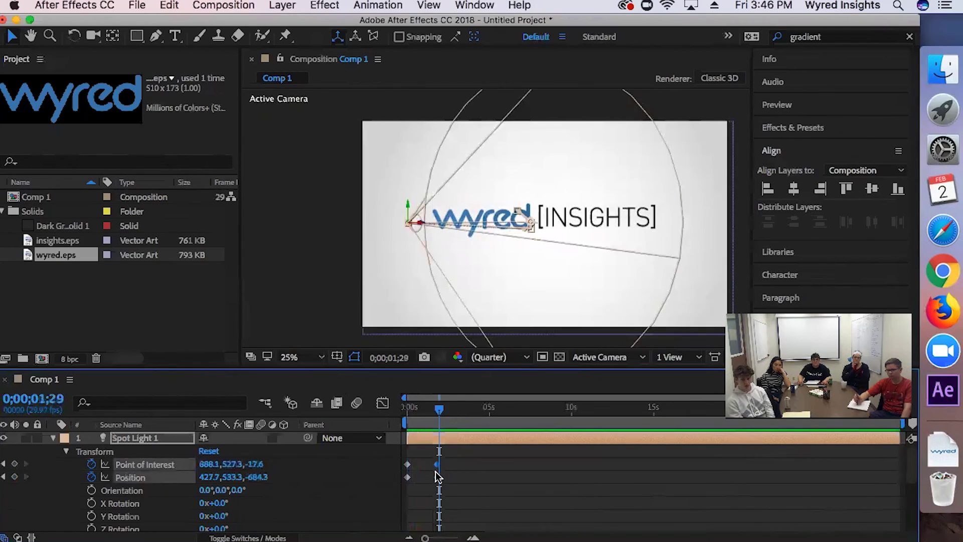
# Move the spot light's ending Point of Interest and Position keyframes earlier, to 0;00;01;02, and preview the sweep twice from the start.
pyautogui.moveTo(436, 478); pyautogui.dragTo(424, 477)
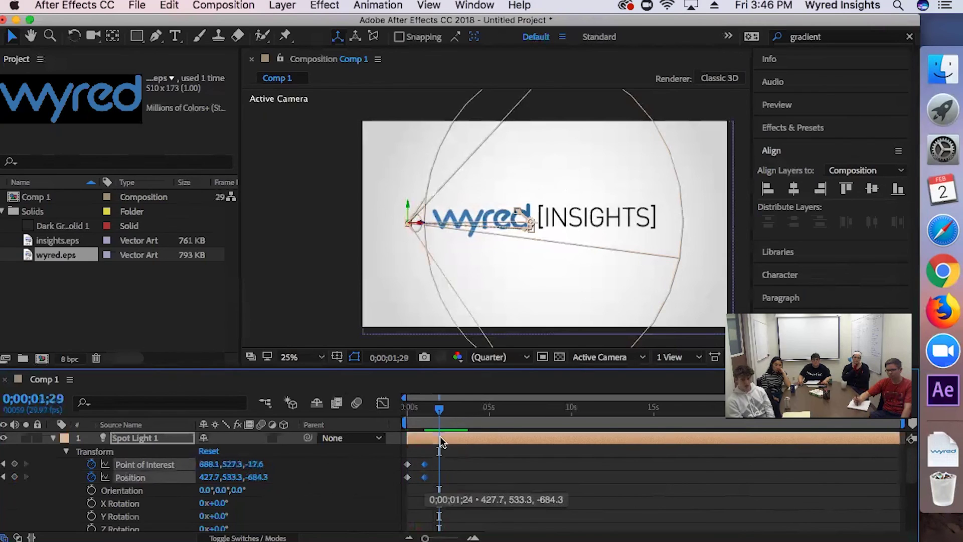
pyautogui.moveTo(437, 411); pyautogui.dragTo(407, 408)
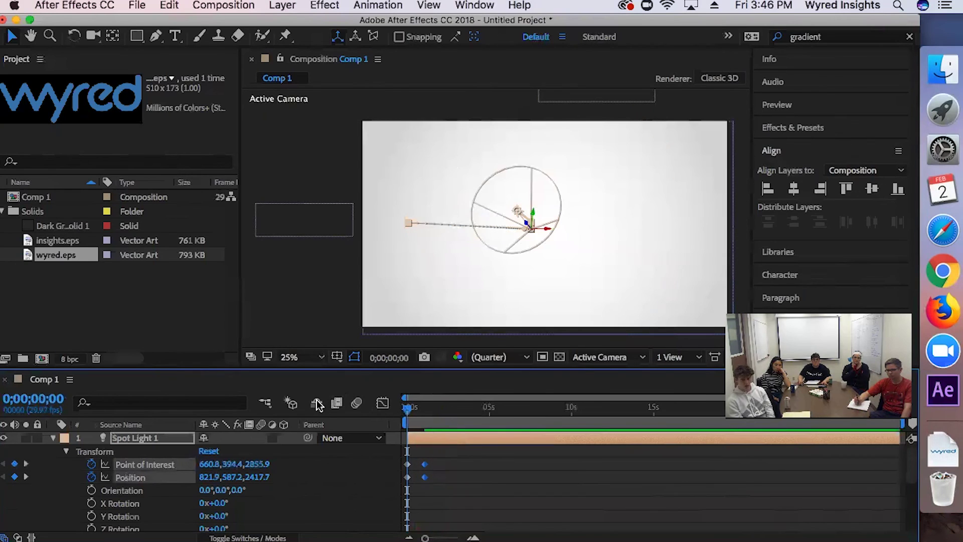
pyautogui.press('space')
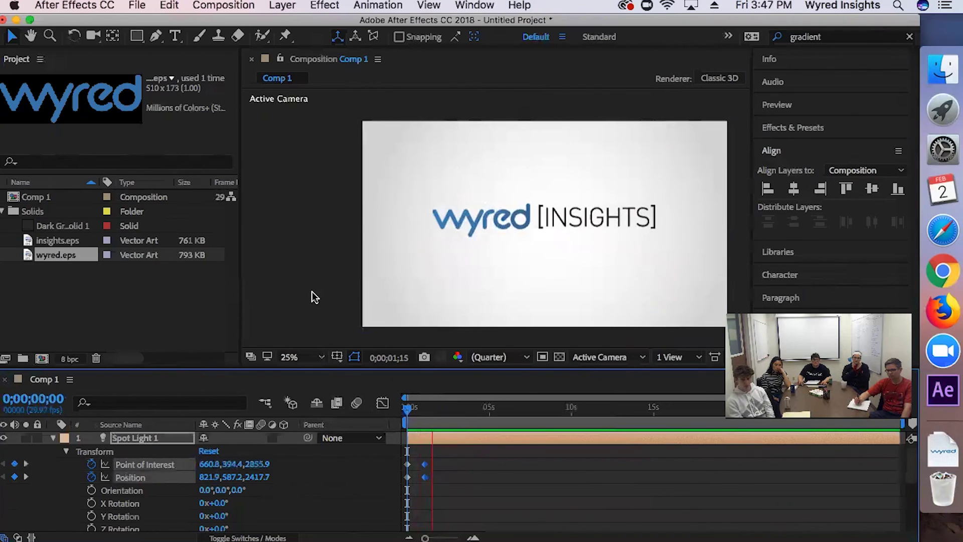
pyautogui.press('space')
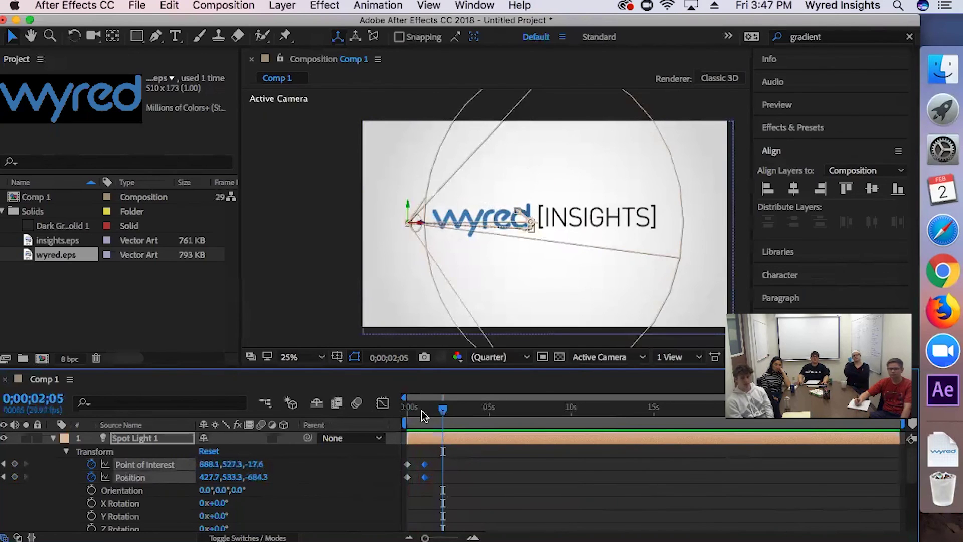
pyautogui.press('Home')
pyautogui.press('space')
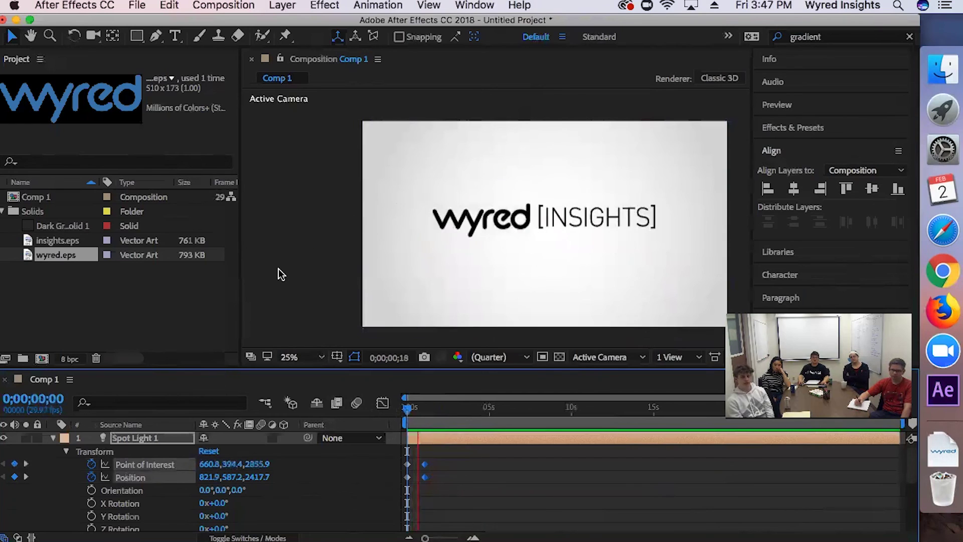
pyautogui.press('space')
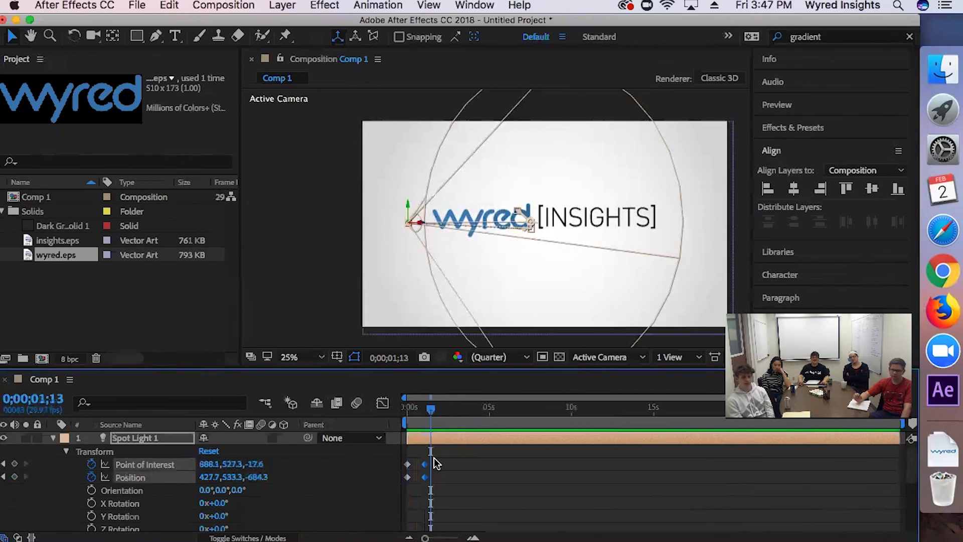
# Move the spot light's ending Point of Interest and Position keyframes to about 0.7 seconds and preview the faster sweep from the start.
pyautogui.moveTo(424, 463); pyautogui.dragTo(418, 464)
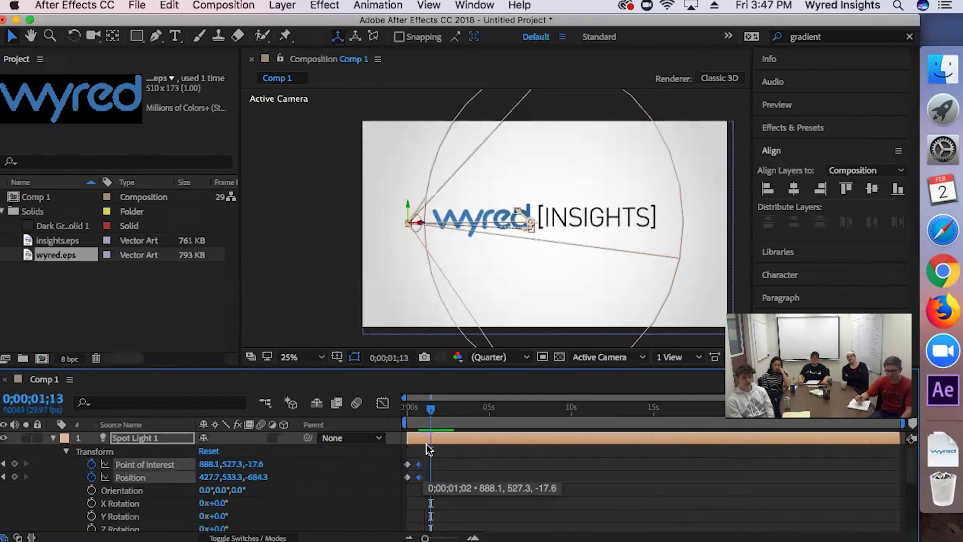
pyautogui.moveTo(430, 409); pyautogui.dragTo(362, 404)
pyautogui.press('space')
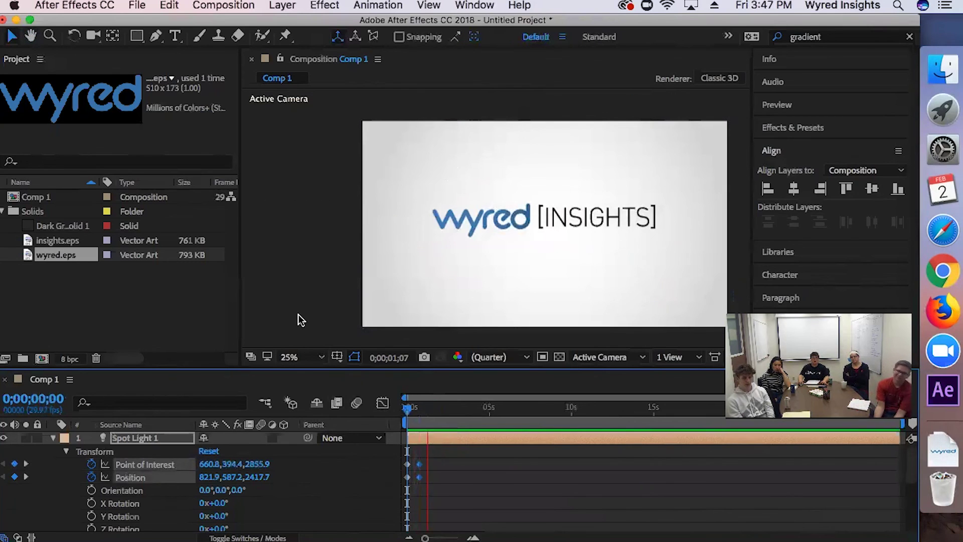
pyautogui.press('space')
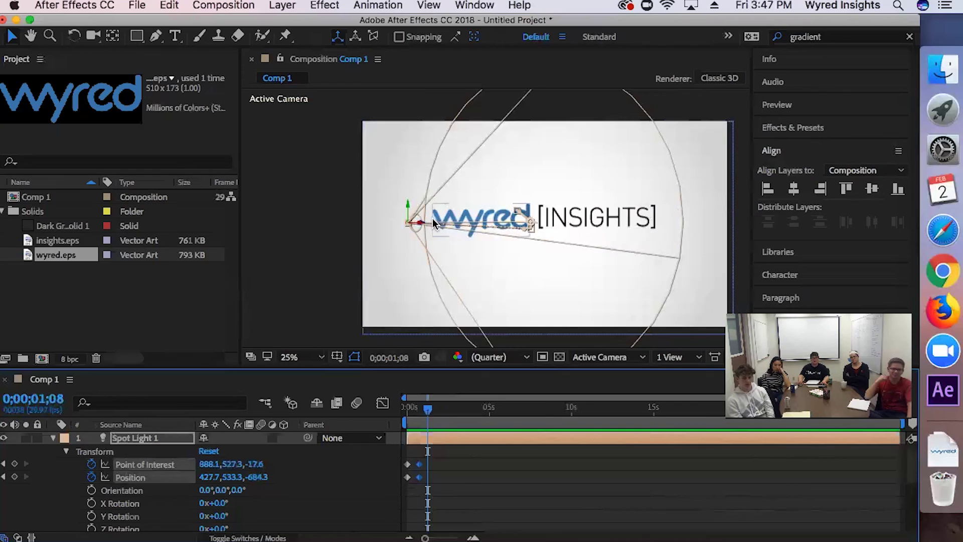
# Shift the spot light's starting Position to about 1111.8, 694.0, 2417.7 and, at 0;00;01;08, its Point of Interest to about 685.5, 110.1, -17.6.
pyautogui.click(520, 213)
pyautogui.moveTo(532, 233); pyautogui.dragTo(492, 144)
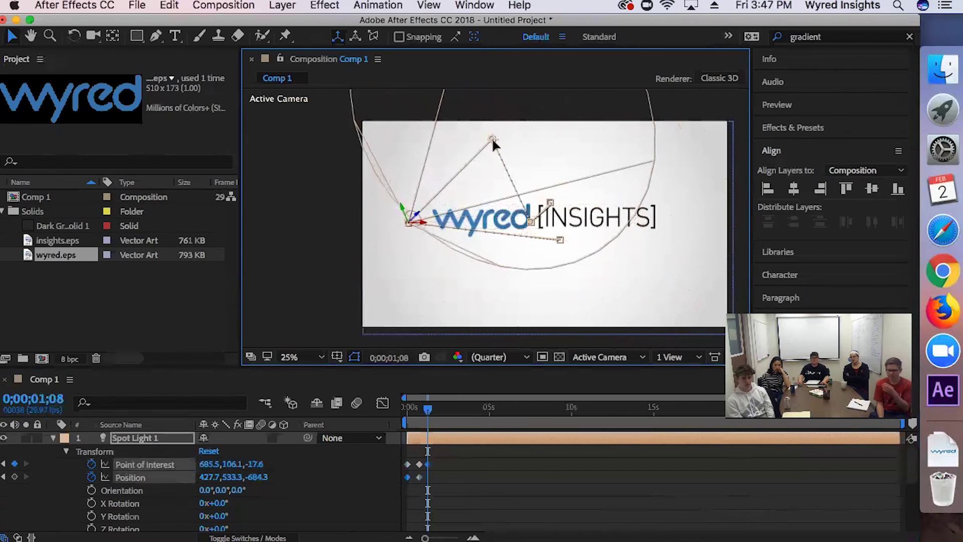
pyautogui.press('space')
pyautogui.click(404, 406)
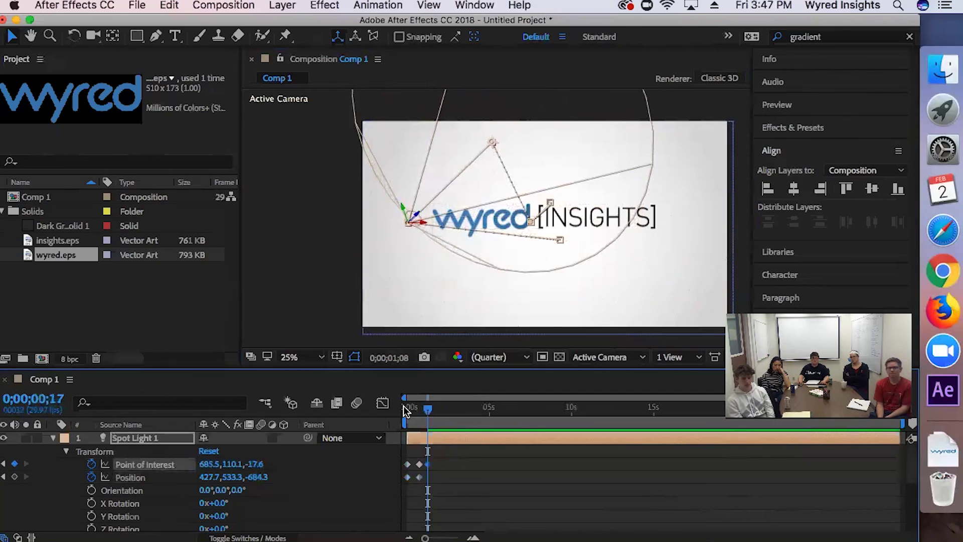
pyautogui.press('space')
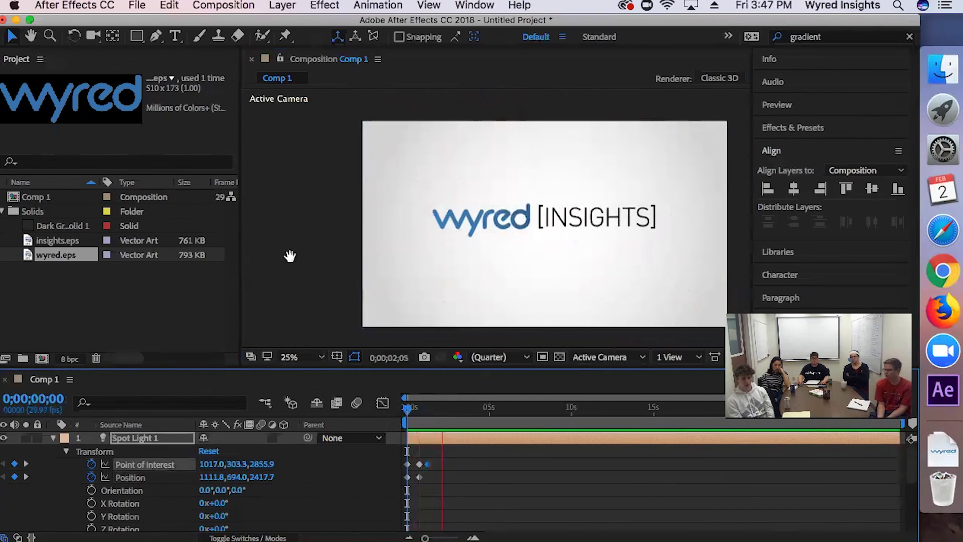
pyautogui.press('space')
# Deselect the spot light and preview the adjusted light sweep from the start of the composition.
pyautogui.click(338, 231)
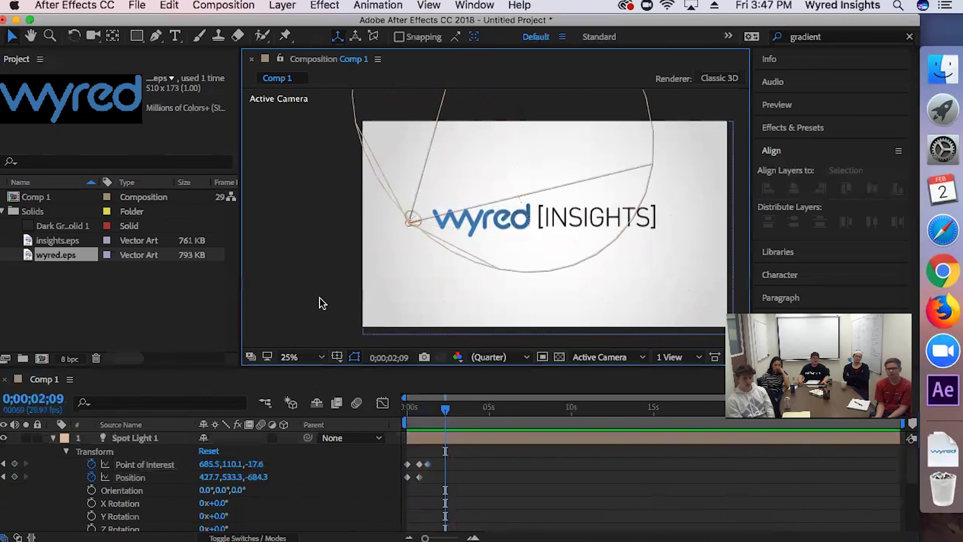
pyautogui.click(407, 416)
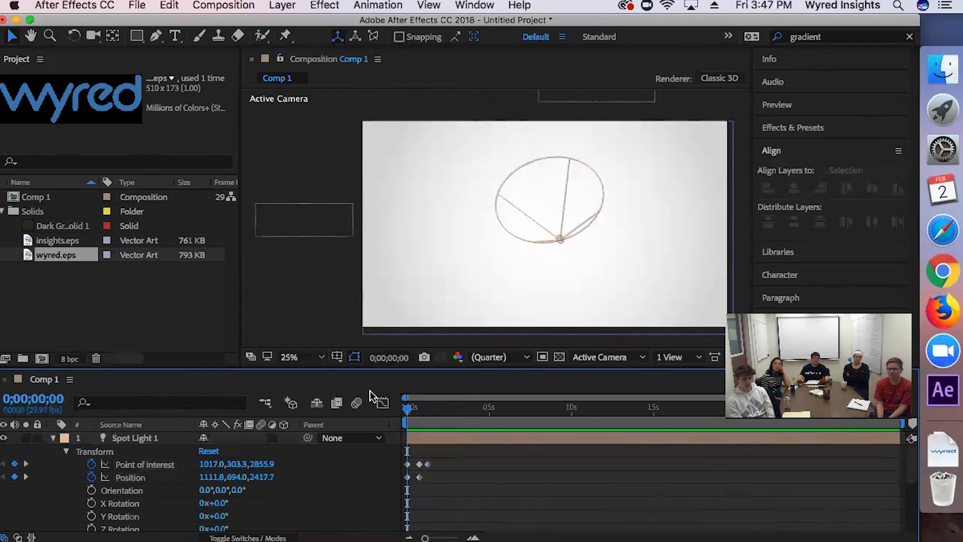
pyautogui.press('space')
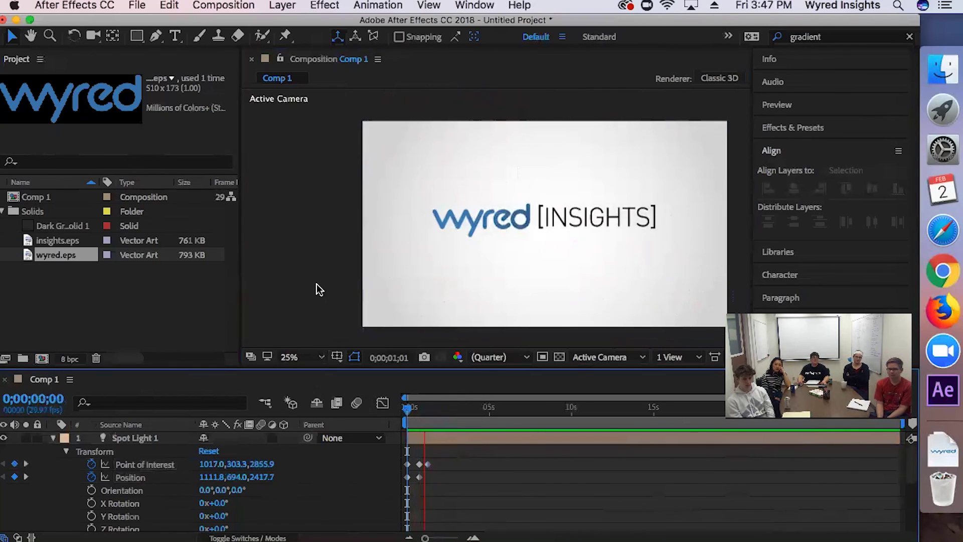
pyautogui.press('space')
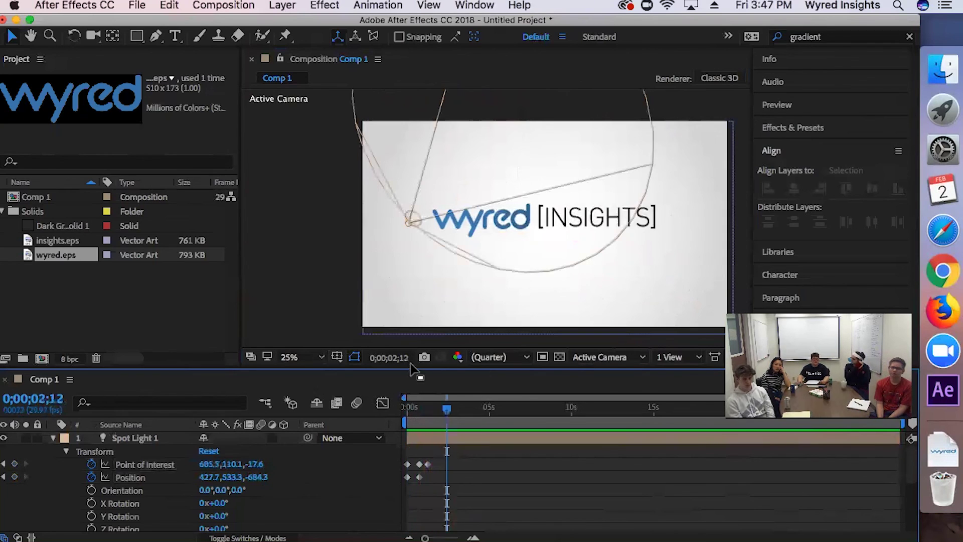